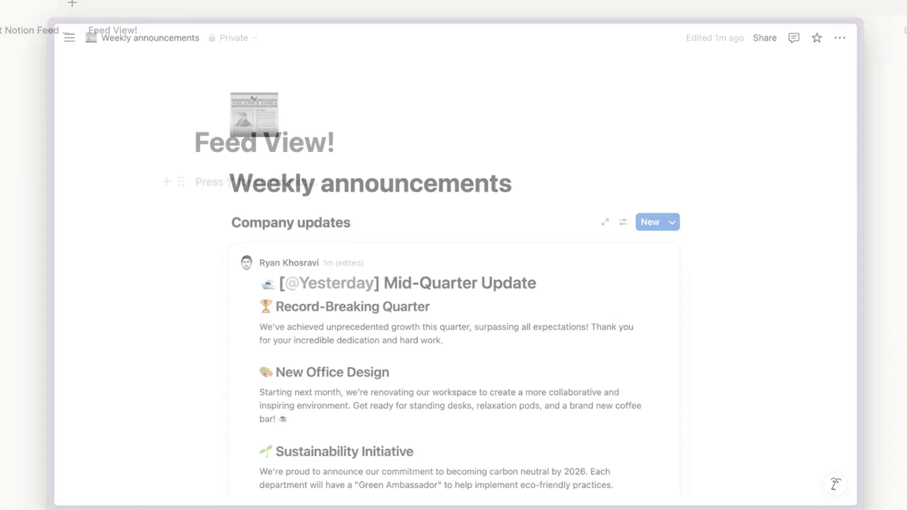
Step: Preview a feed view block with author bylines, then open the Daily Checklist entry as a page
text(/feed)
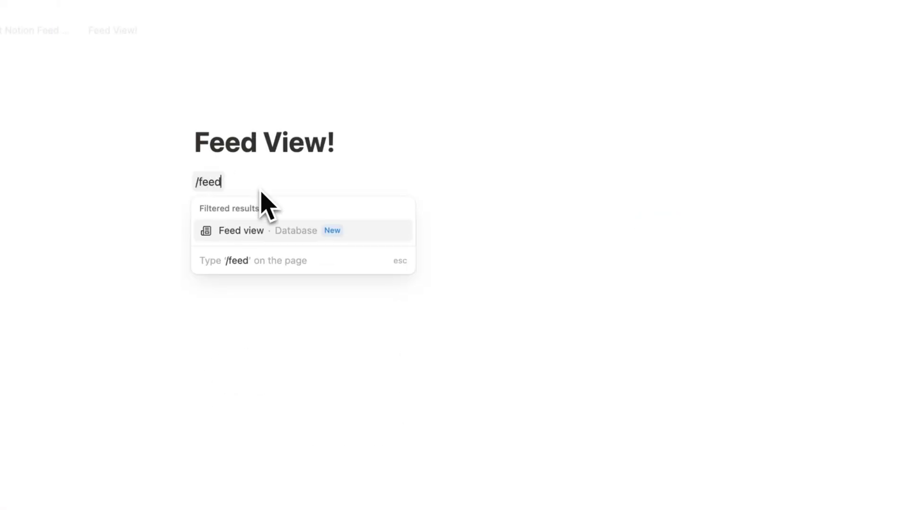
click(298, 231)
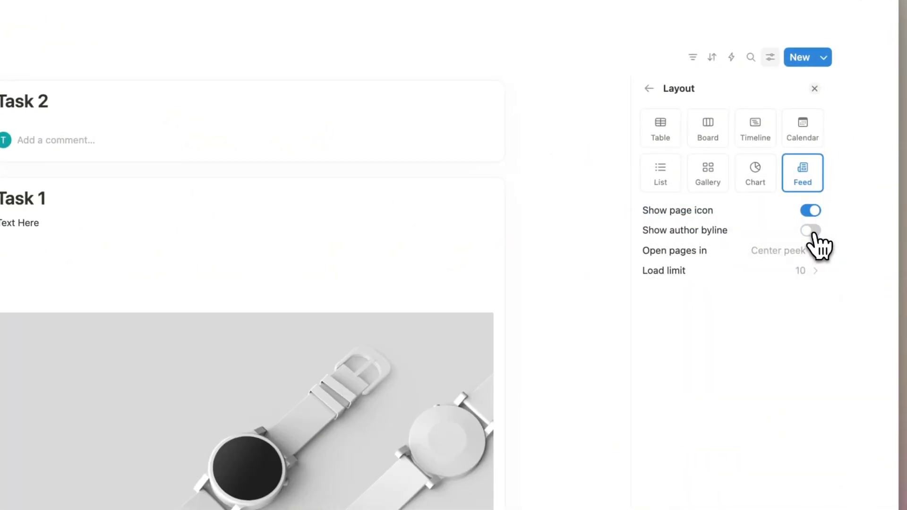
click(811, 231)
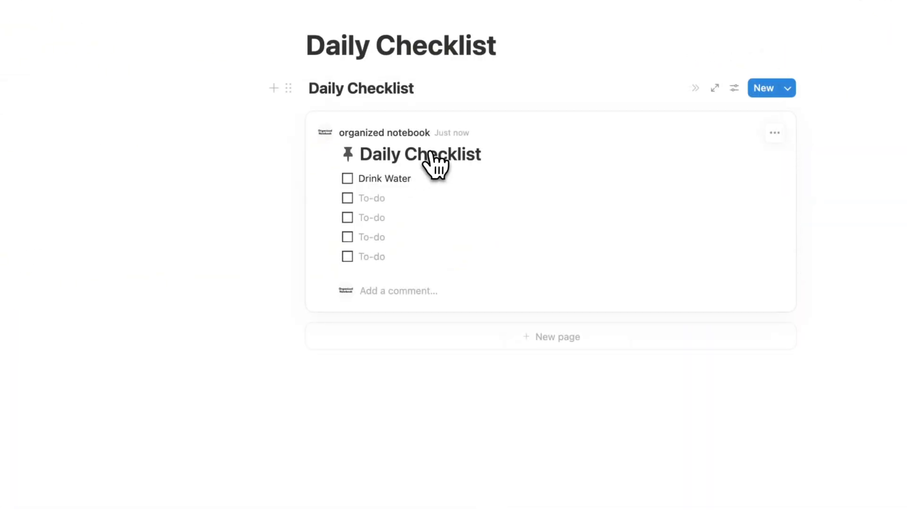
click(431, 162)
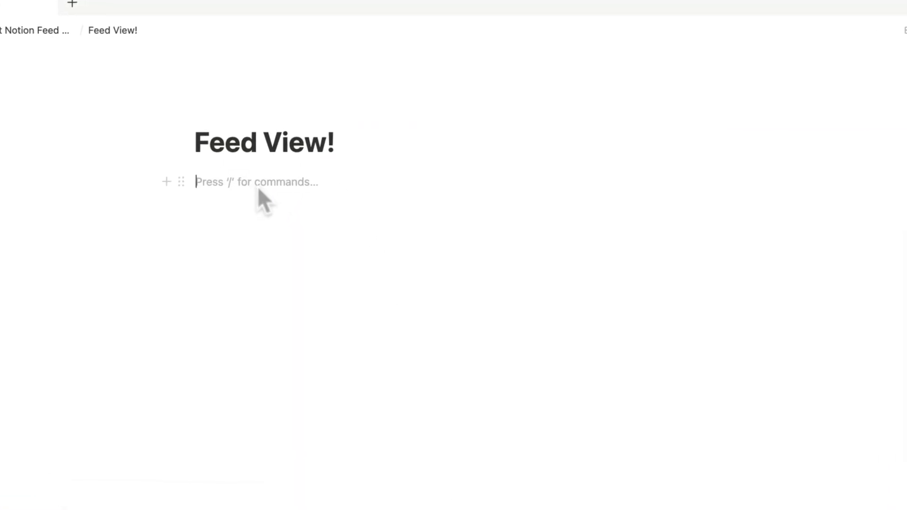
Step: Insert an empty Feed view database block with /feed, skipping the data source choices
text(/feed)
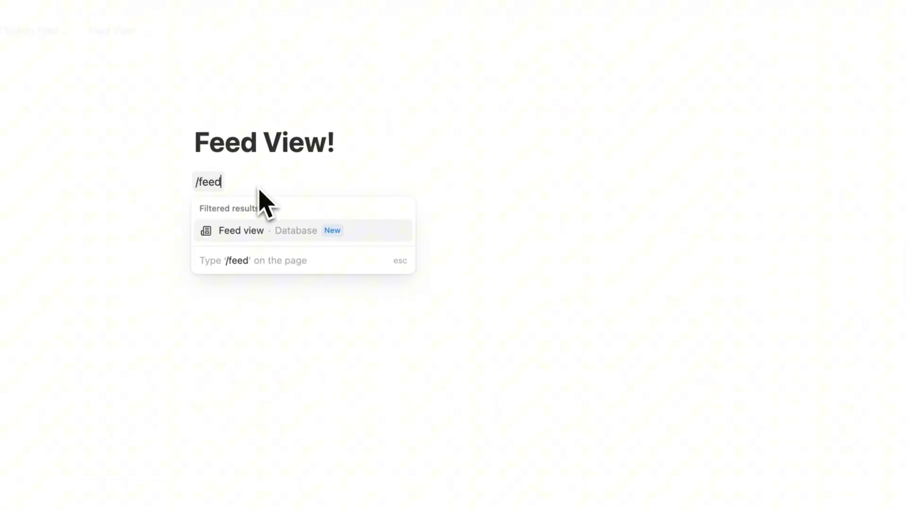
click(302, 247)
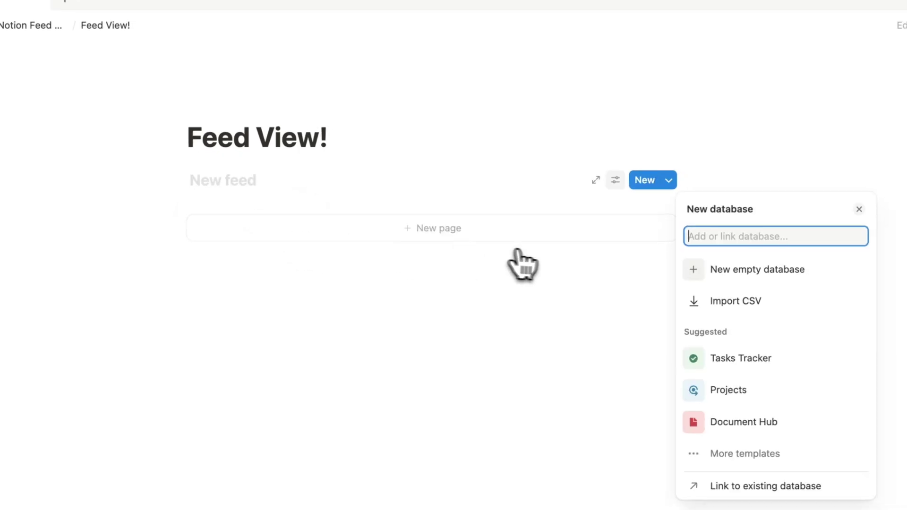
click(759, 287)
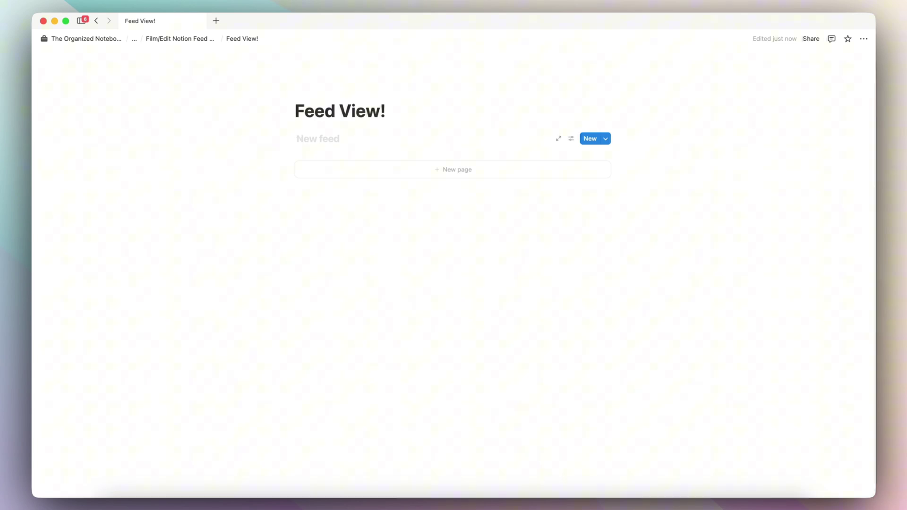
Step: Title the feed New Feed and add two empty entries to it
text(New Feed)
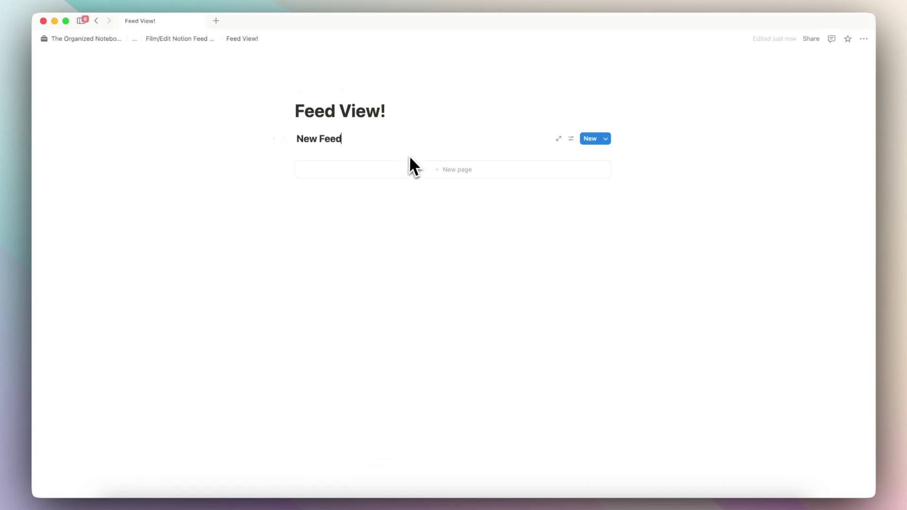
click(409, 169)
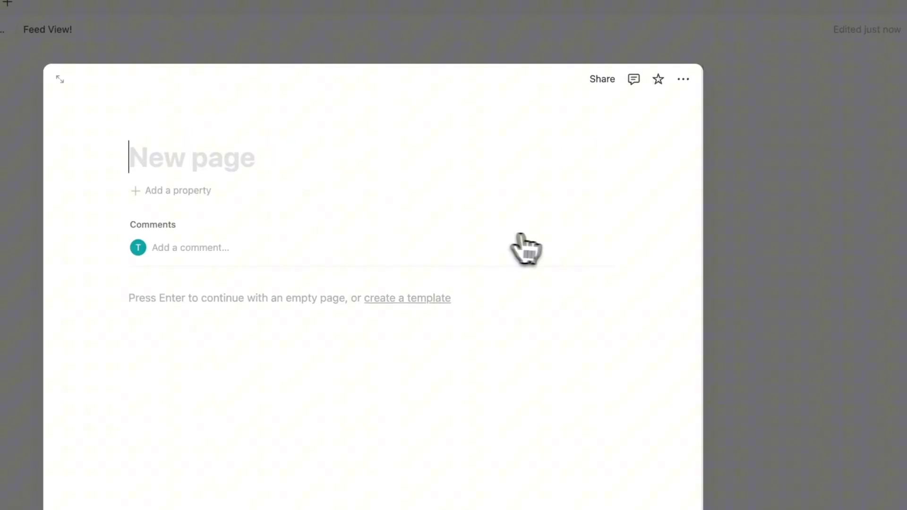
click(726, 184)
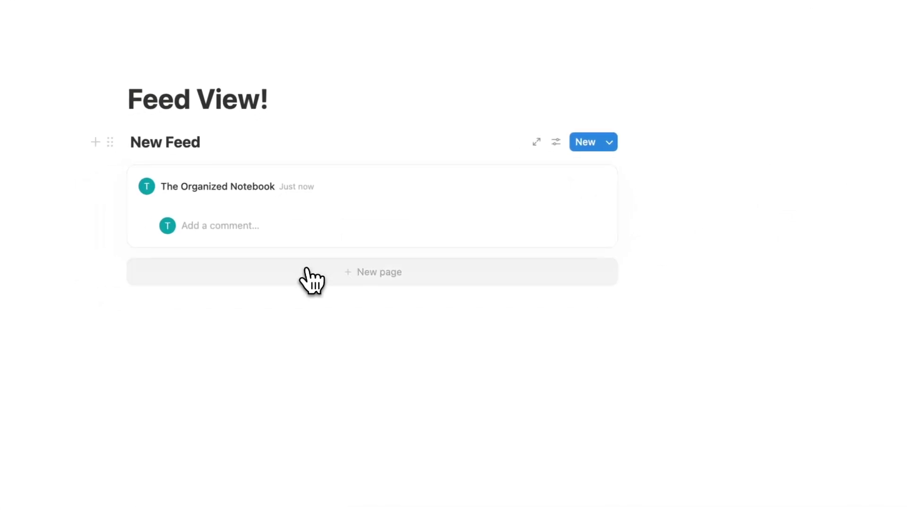
click(258, 297)
click(739, 278)
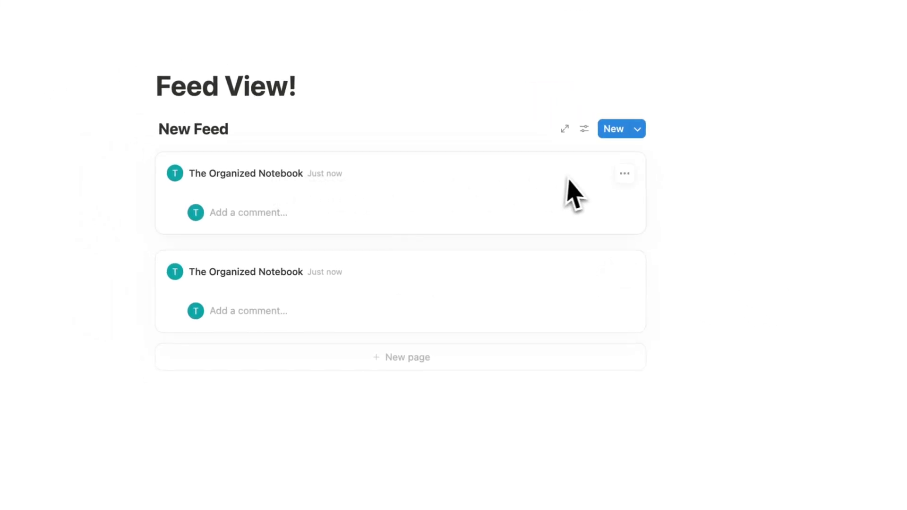
Step: Open the first entry in side peek and write 'Text Here' in its body
click(624, 173)
mouse_move(700, 305)
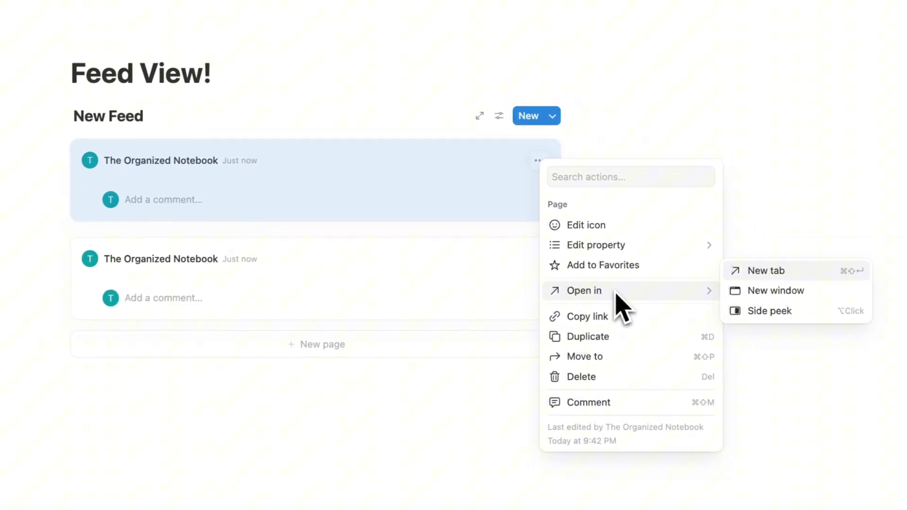
click(769, 311)
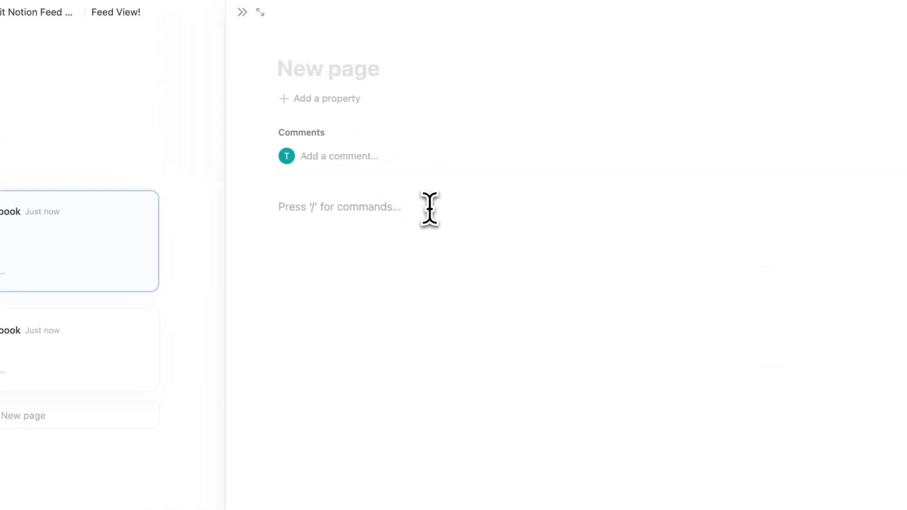
click(429, 208)
text(Text )
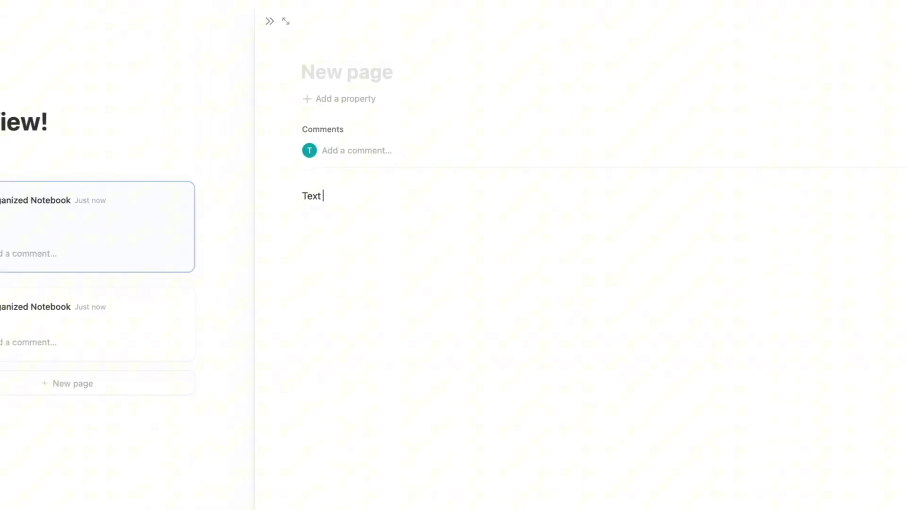
text(Here)
key(Return)
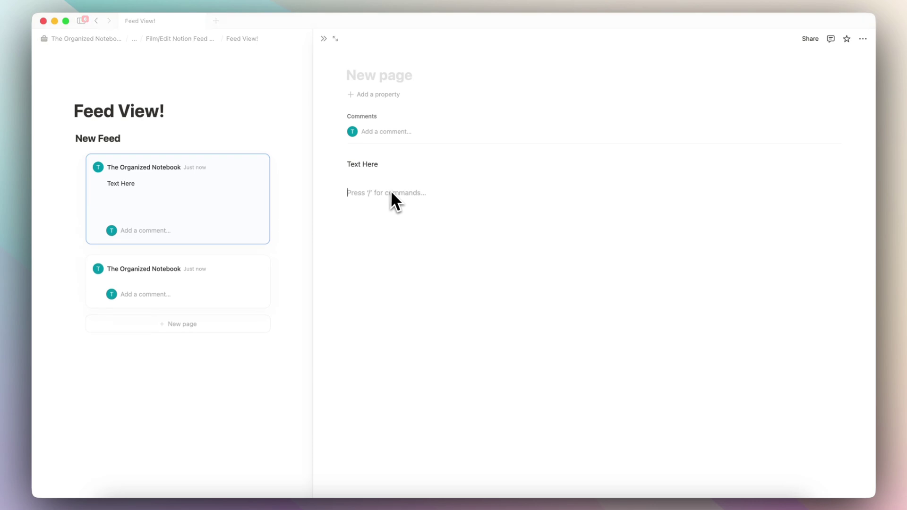
key(Return)
key(Return)
key(Return)
Step: Insert an Unsplash photo of a white watch below the text and expand the entry
text(/image)
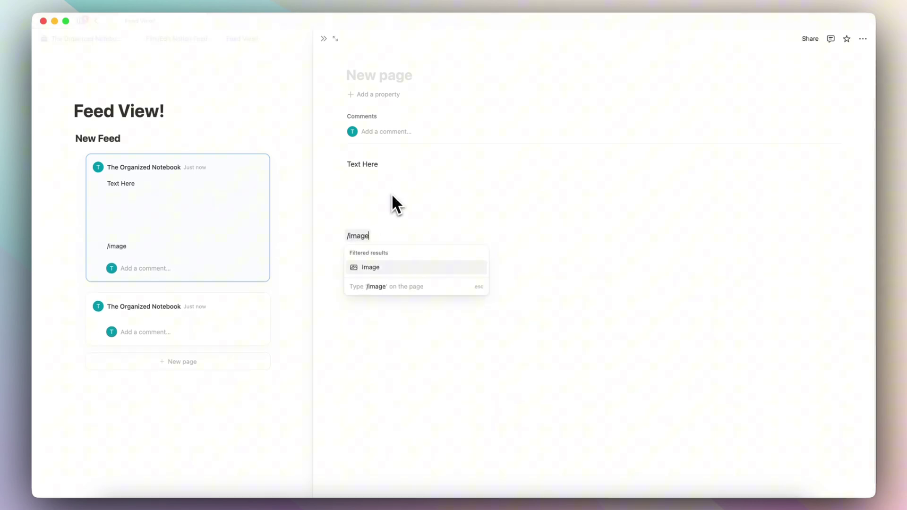
click(371, 267)
click(561, 260)
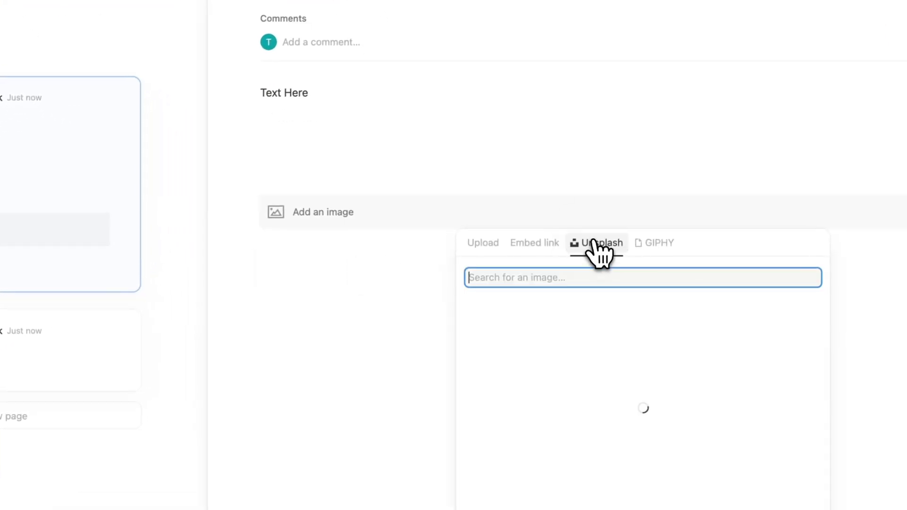
click(548, 312)
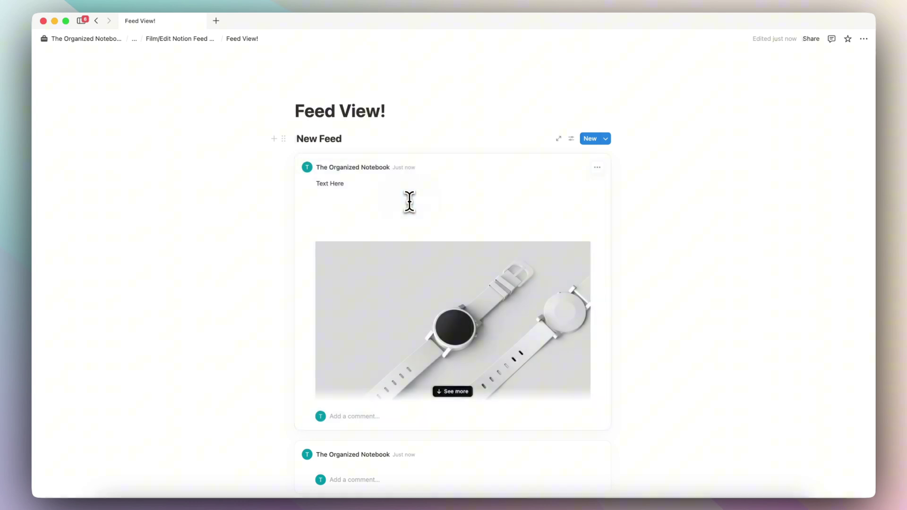
scroll(362, 210, down, 3)
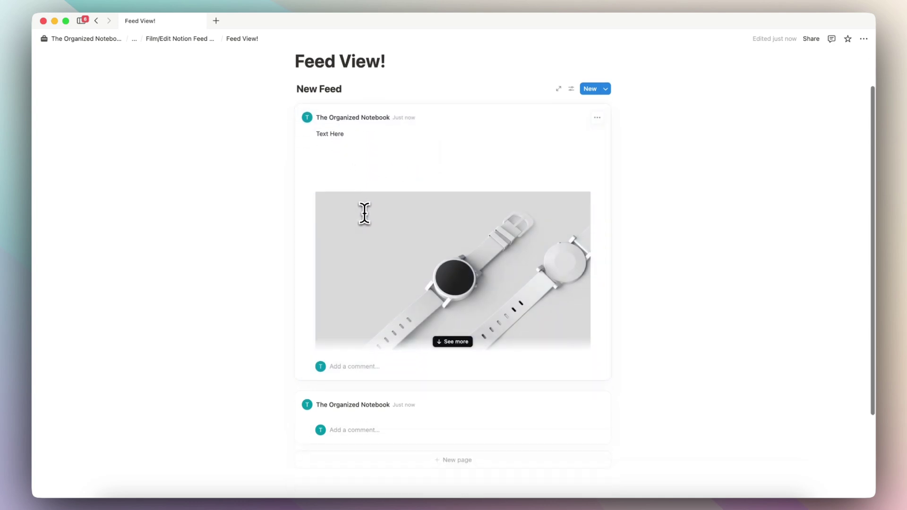
click(449, 308)
scroll(454, 313, up, 3)
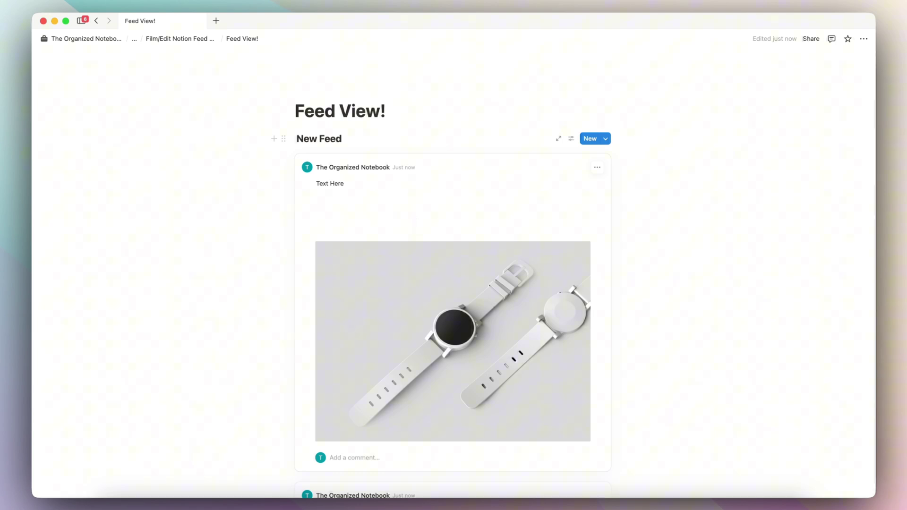
Step: Switch the feed's layout to Table
click(571, 138)
click(619, 189)
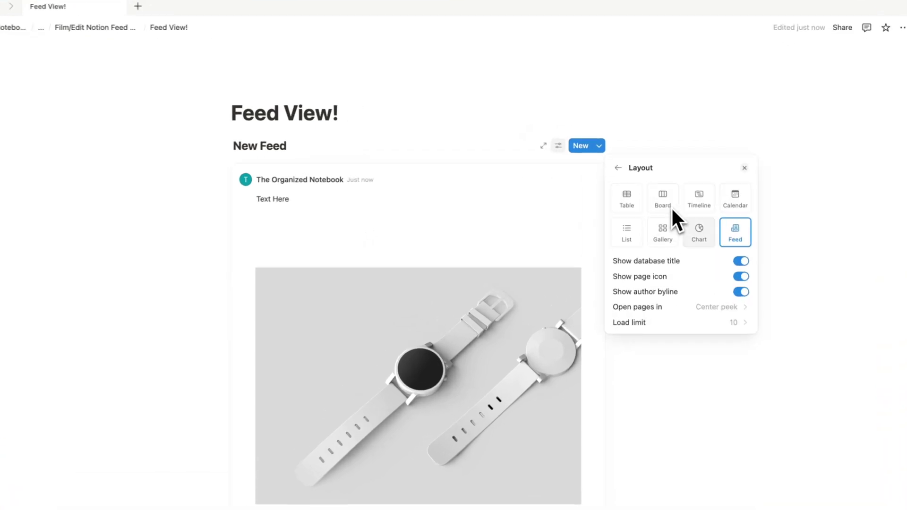
click(626, 198)
click(394, 151)
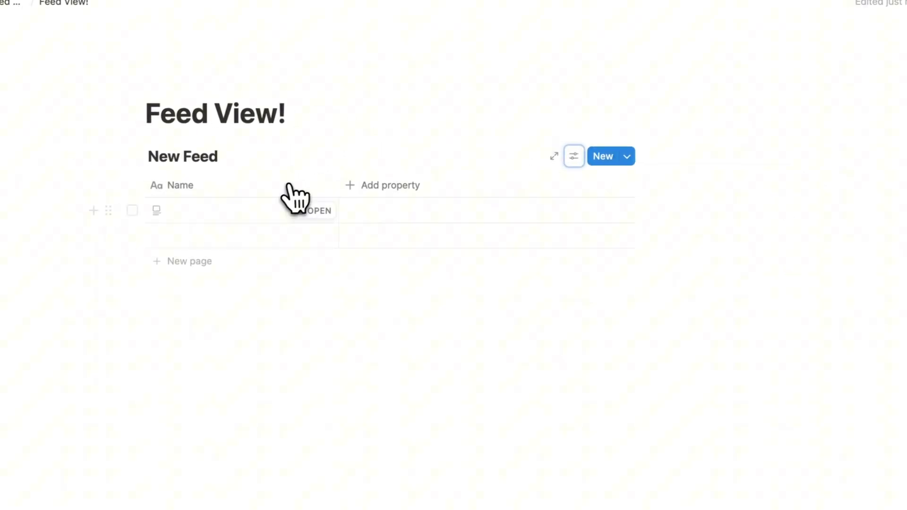
Step: Name the two rows 'Task 1' and 'Task 2'
click(200, 213)
text(Task 1)
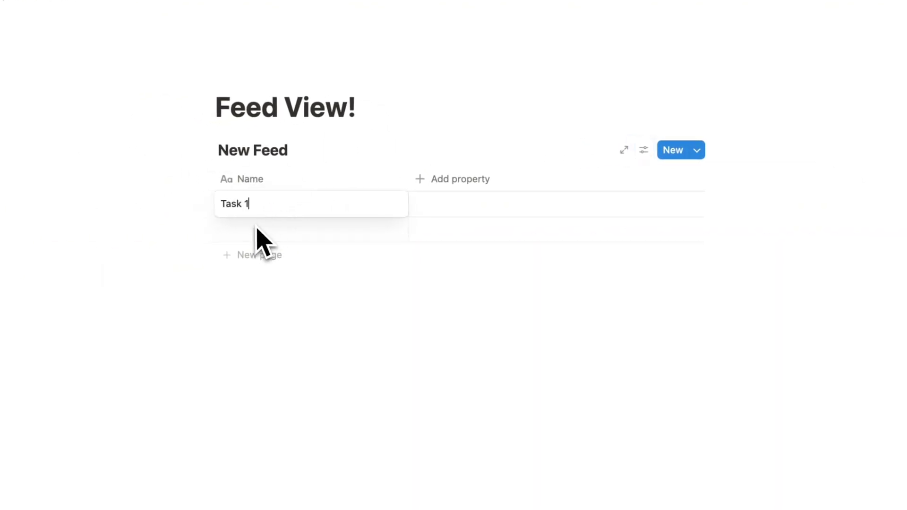
key(Return)
text(Task 2)
key(Escape)
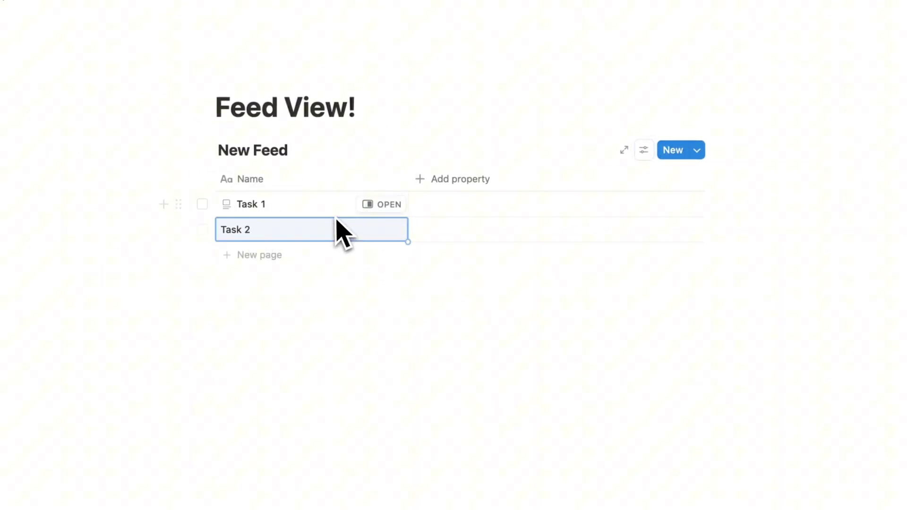
Step: Add a new empty view with the Feed layout
click(299, 150)
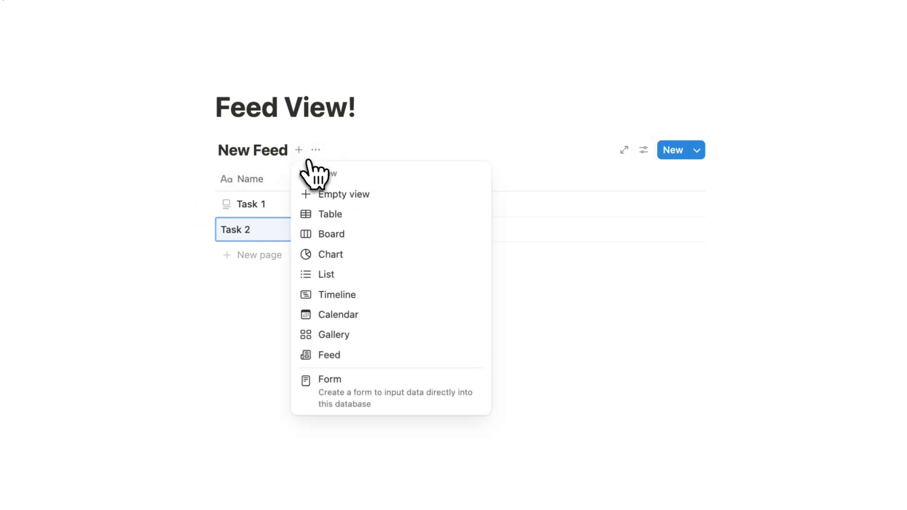
click(352, 195)
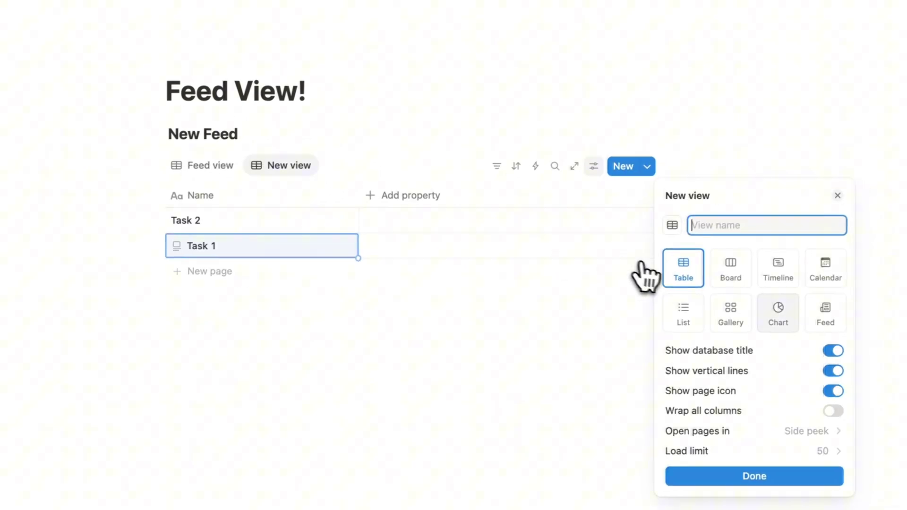
click(739, 289)
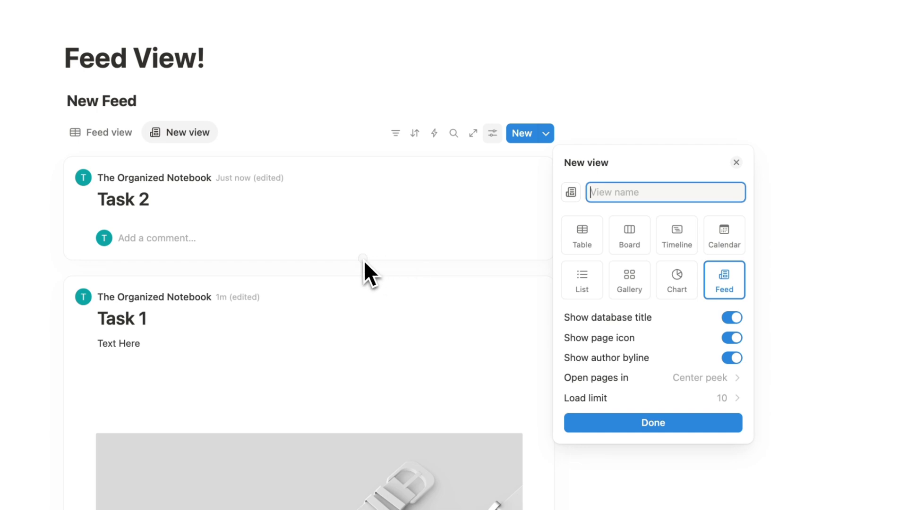
click(364, 267)
Step: Rename the original view to 'Table View' and show the Feed view
click(177, 146)
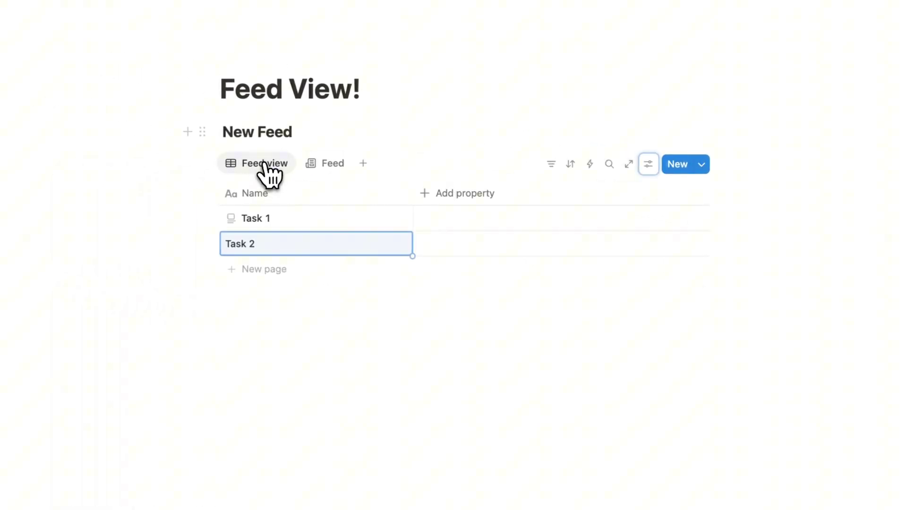
click(179, 145)
click(279, 192)
text(Table View)
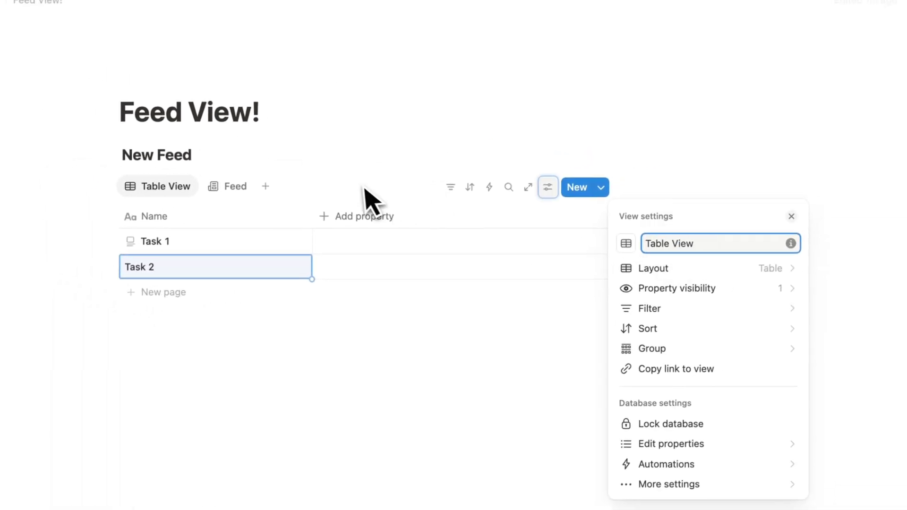
key(Escape)
click(254, 187)
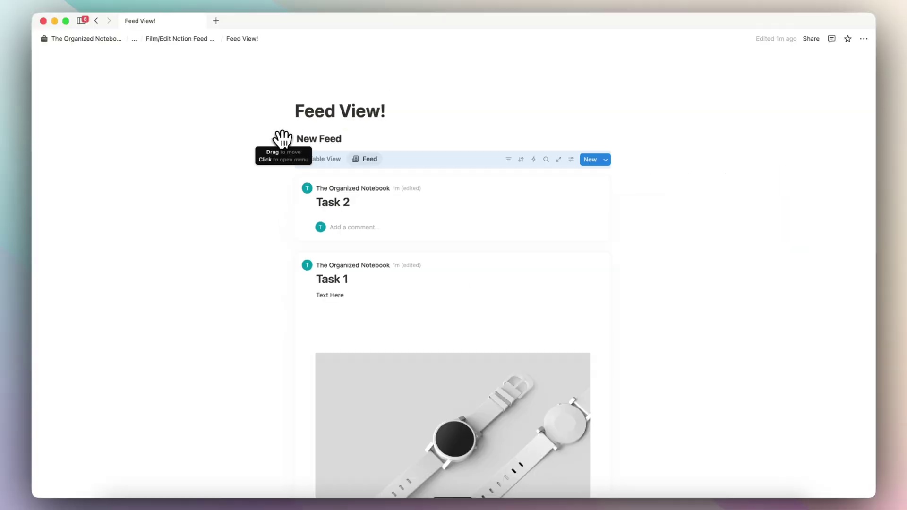
Step: Turn the feed database block into a New Feed page, open it and check its Table View
click(282, 138)
click(234, 75)
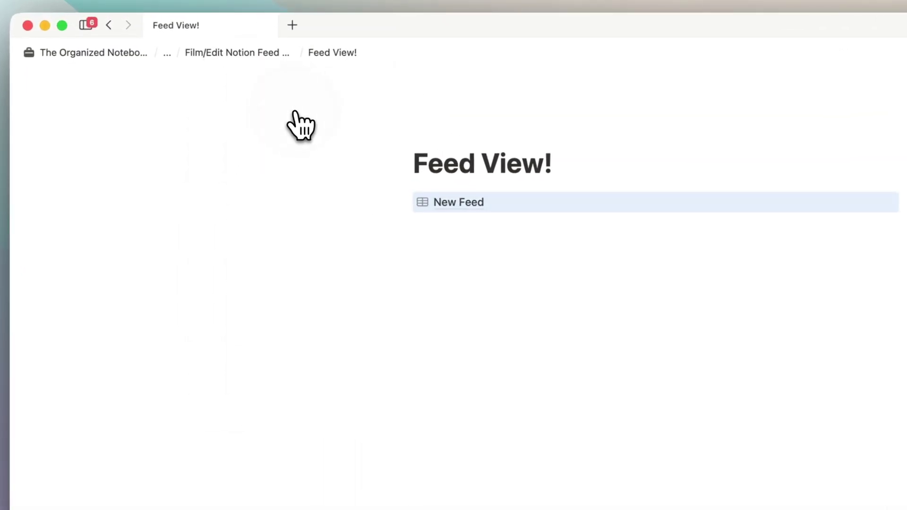
click(463, 206)
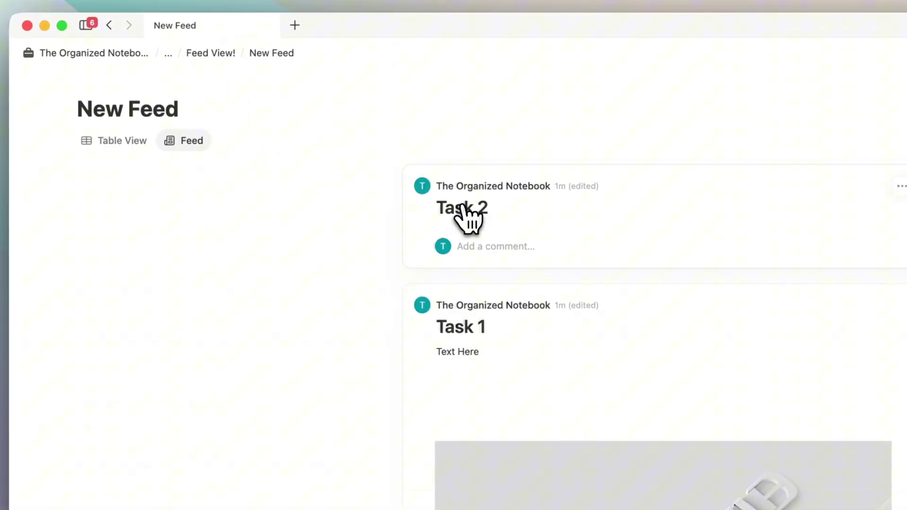
click(134, 142)
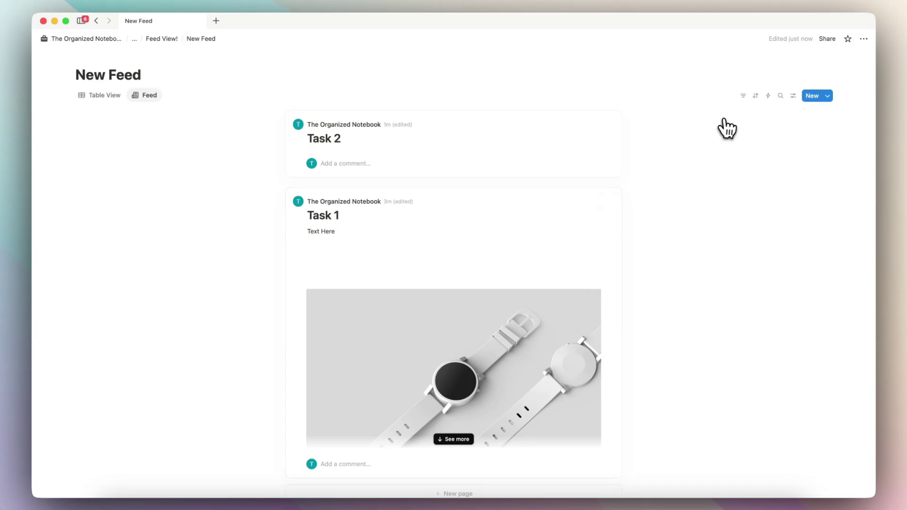
Step: Toggle the author byline off and back on in the Feed layout settings, leaving it shown
click(793, 97)
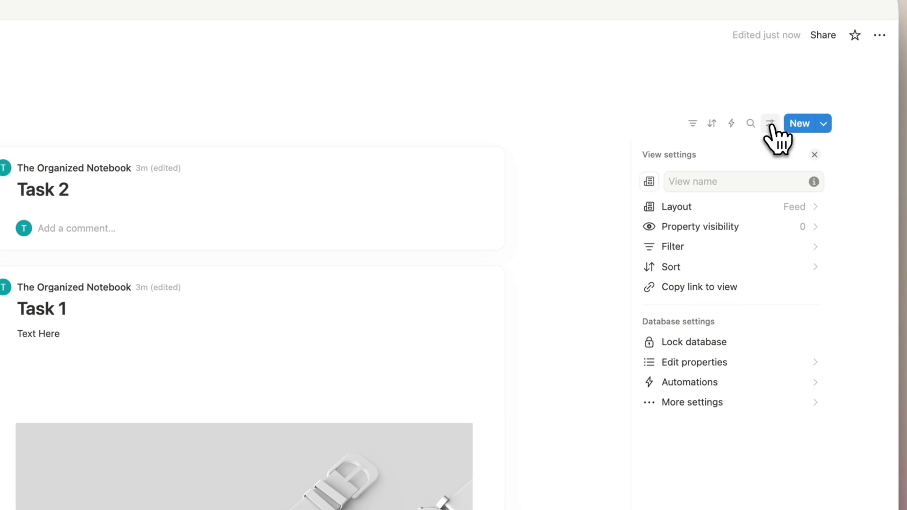
click(708, 208)
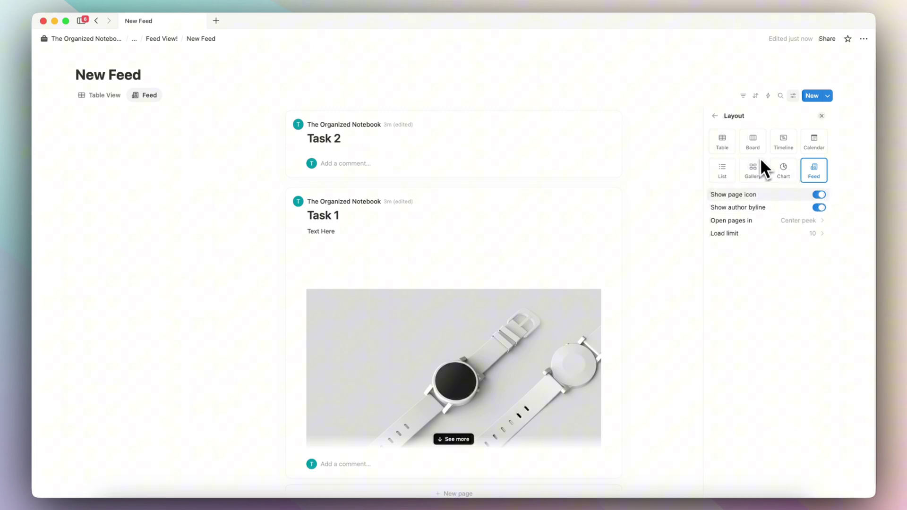
click(819, 207)
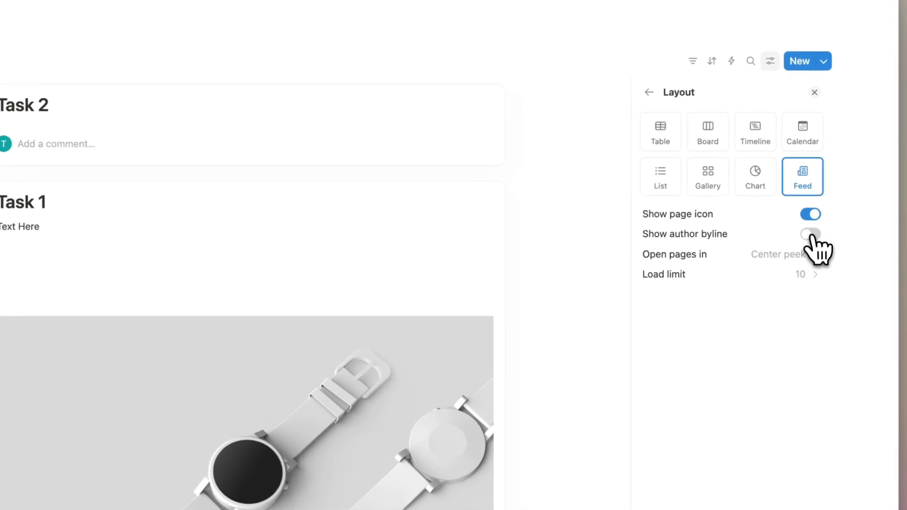
click(812, 234)
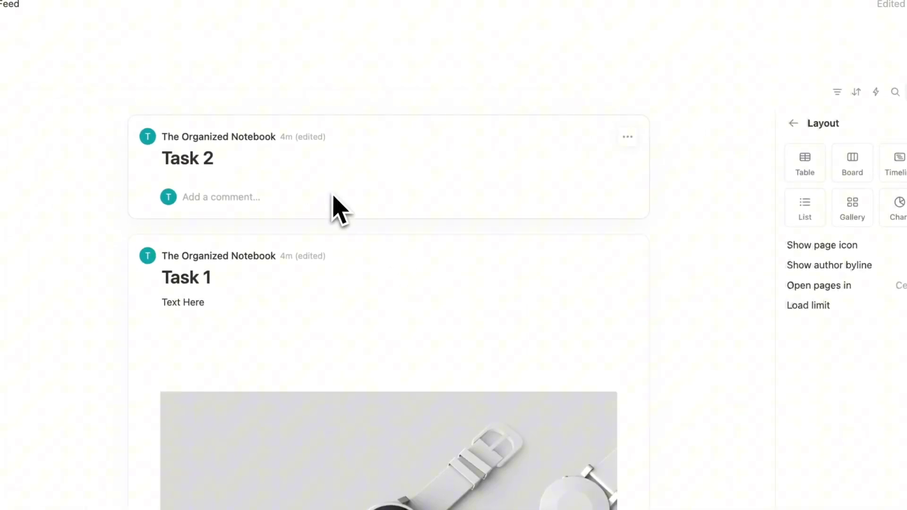
click(891, 252)
click(810, 231)
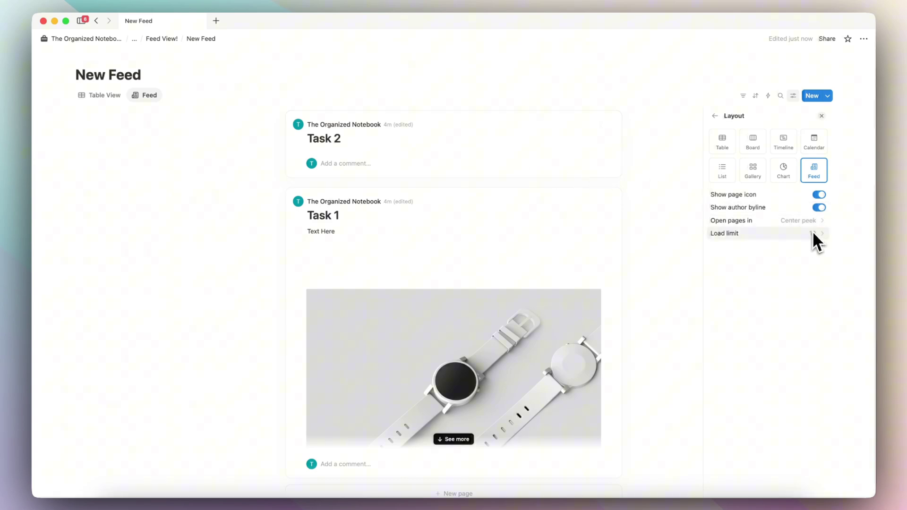
Step: Open Task 2 and add a multi-select property named Tag
click(713, 117)
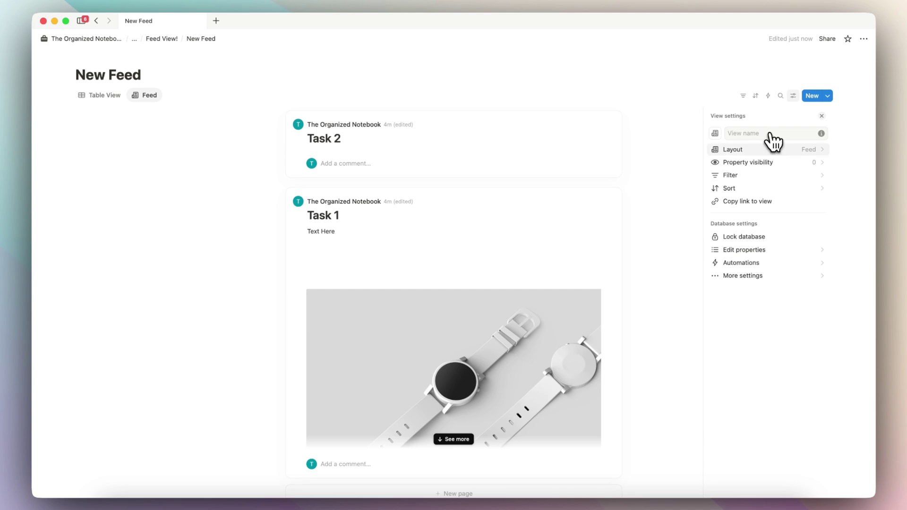
click(765, 165)
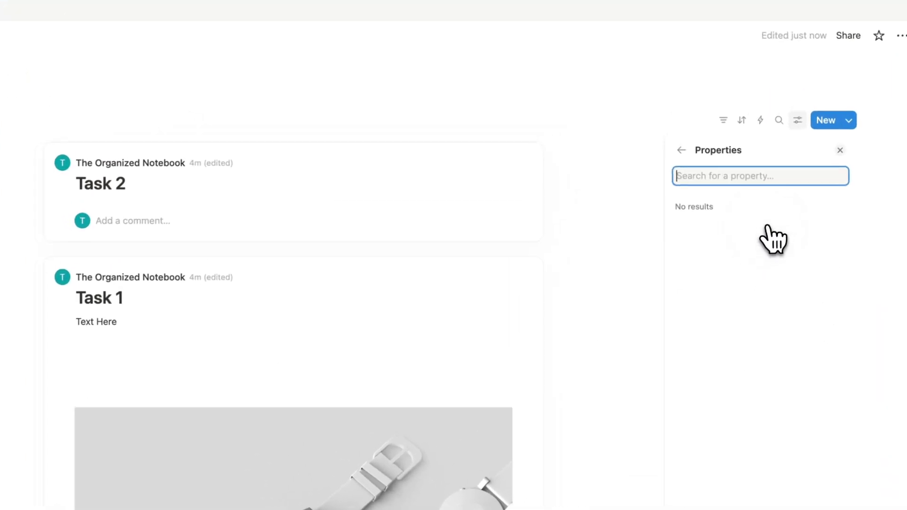
click(234, 184)
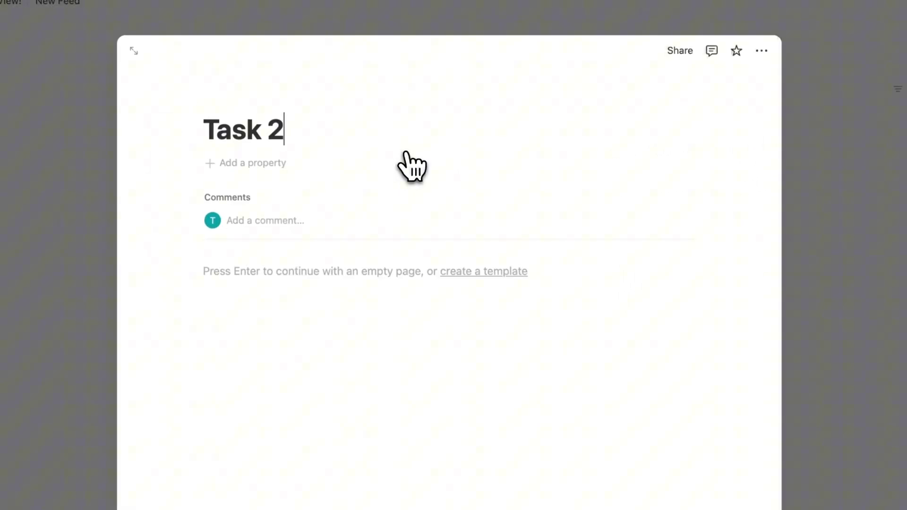
click(250, 162)
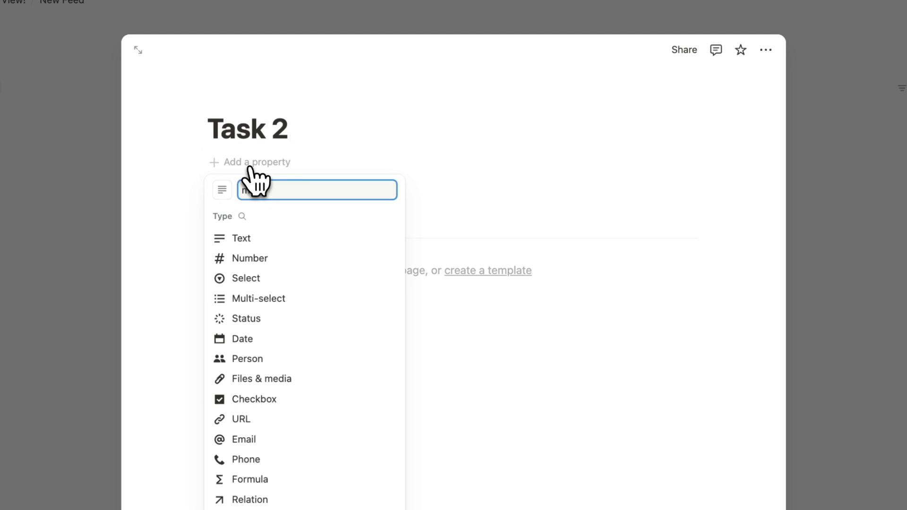
text(mult)
key(Return)
key(BackSpace)
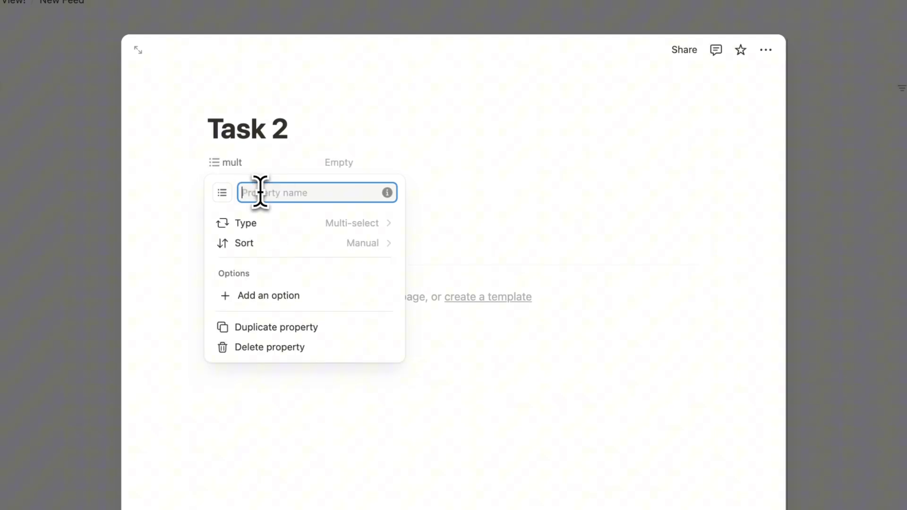
text(Tag)
key(Escape)
Step: Set Task 2's Tag to a new option 'Task'
click(359, 163)
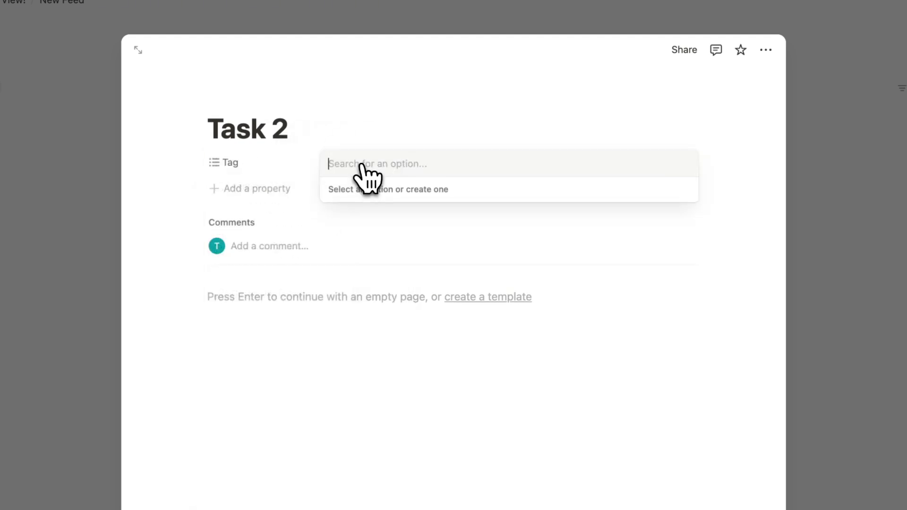
text(Task)
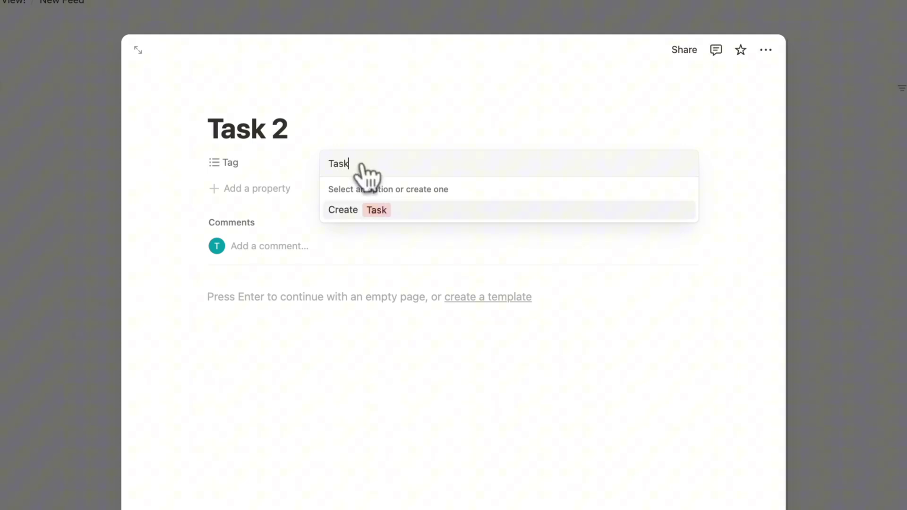
key(Return)
click(868, 325)
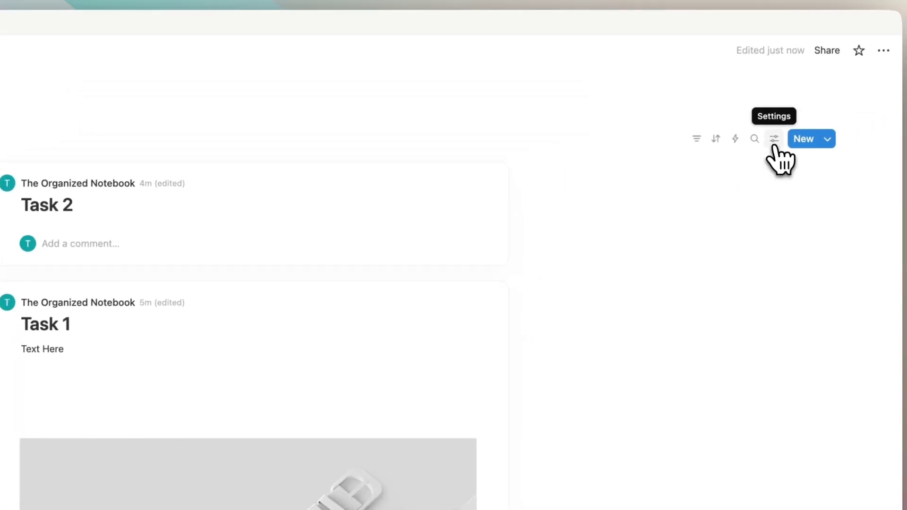
Step: Make the Tag property visible on the feed cards
click(808, 127)
click(775, 243)
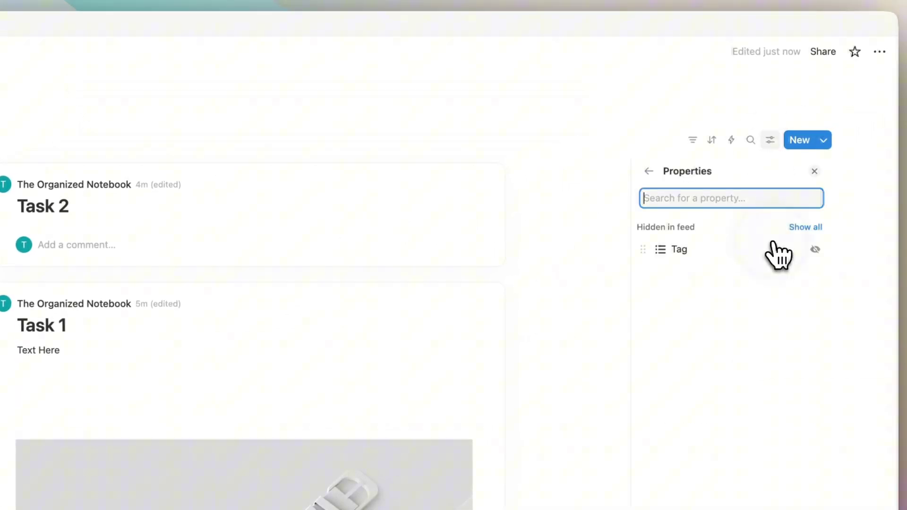
click(813, 249)
click(343, 241)
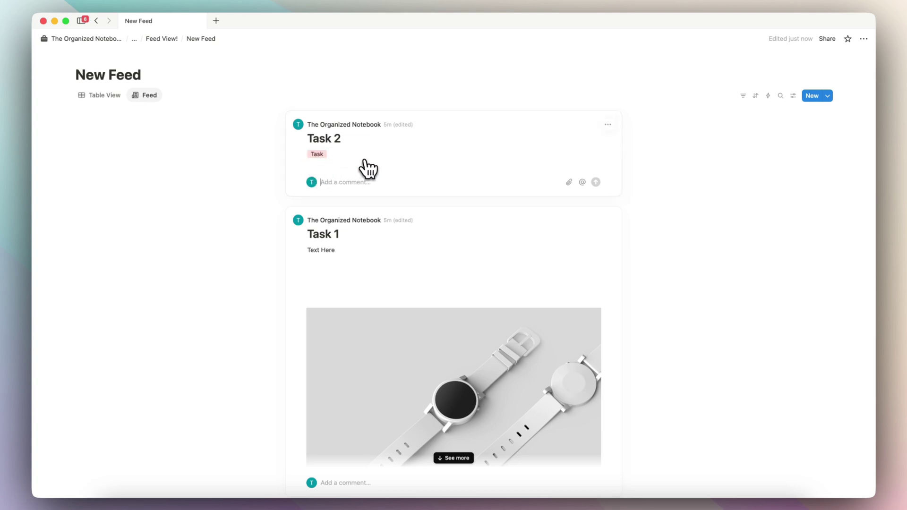
Step: Filter the feed to entries whose Tag is Task
click(793, 96)
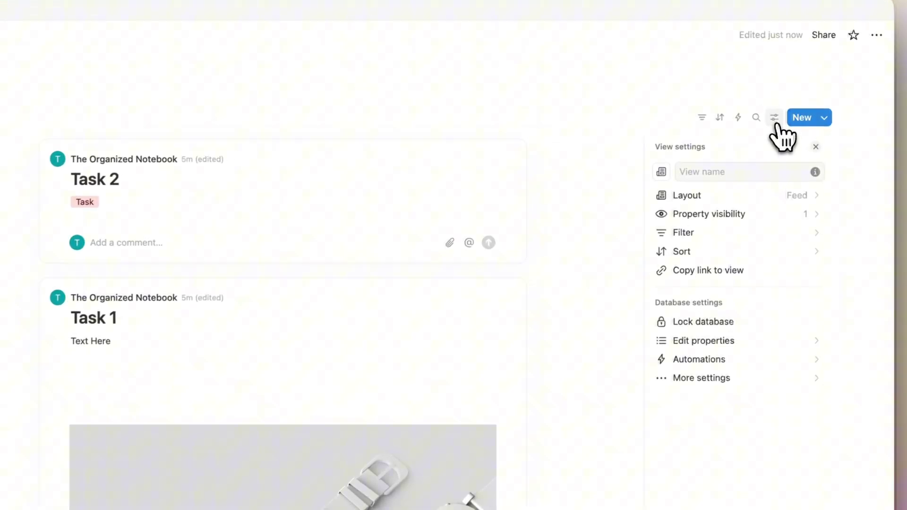
click(769, 176)
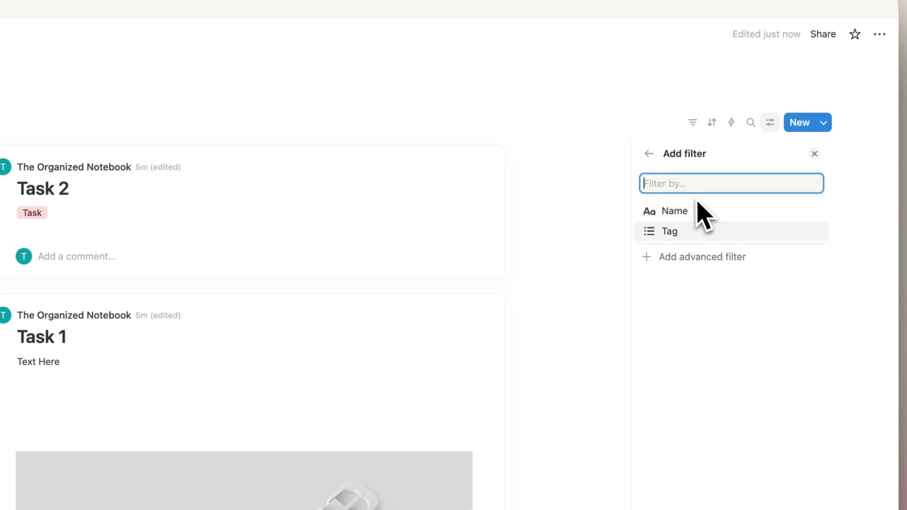
click(699, 232)
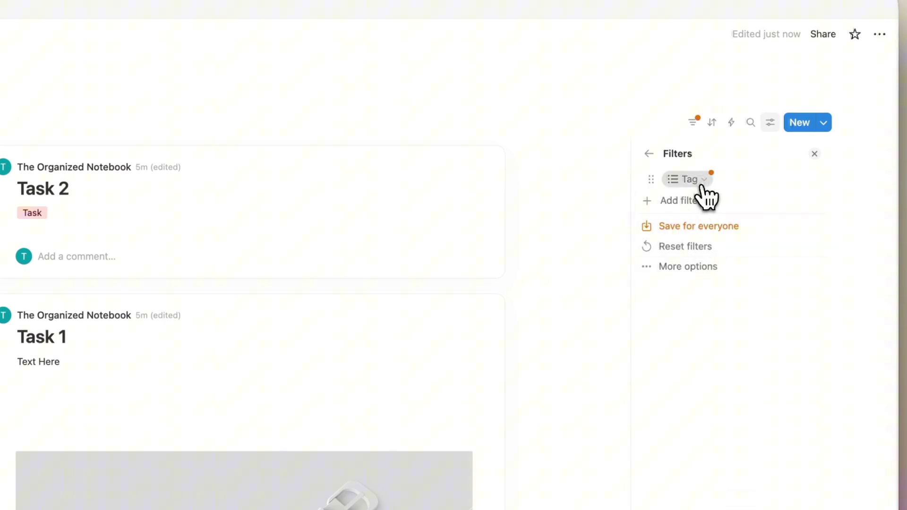
click(700, 183)
click(704, 249)
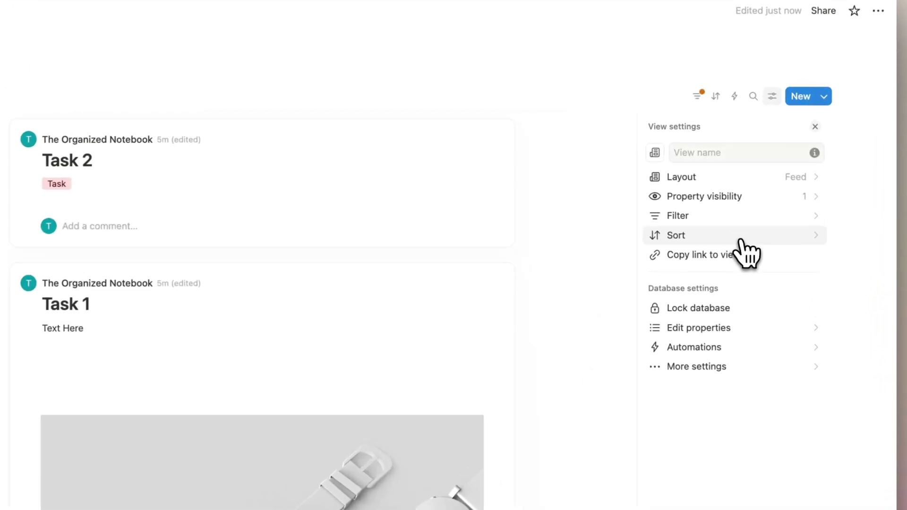
Step: Sort the feed by Tag in ascending order instead of Name
click(740, 241)
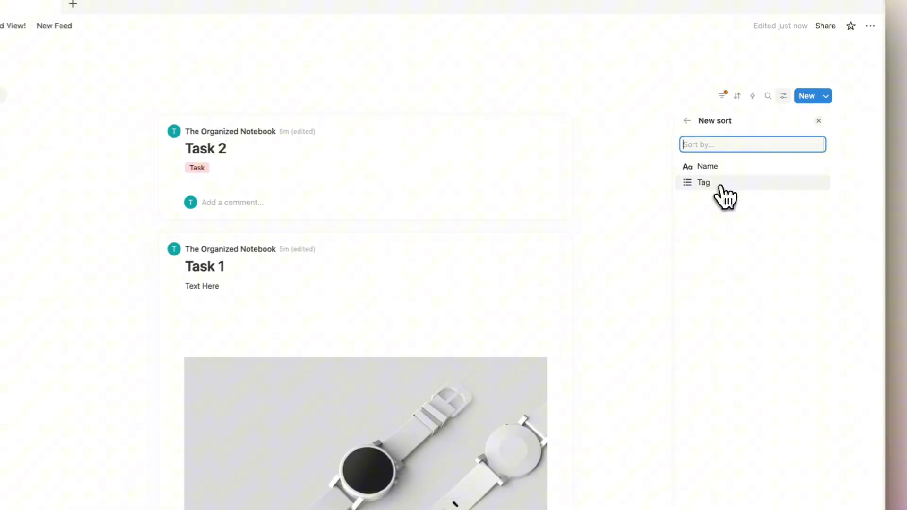
click(723, 166)
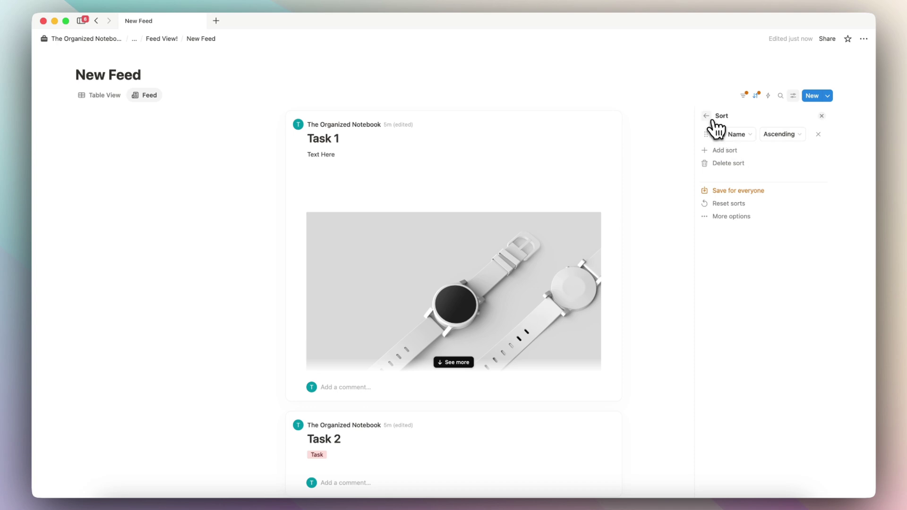
click(706, 115)
click(730, 185)
click(738, 134)
click(744, 162)
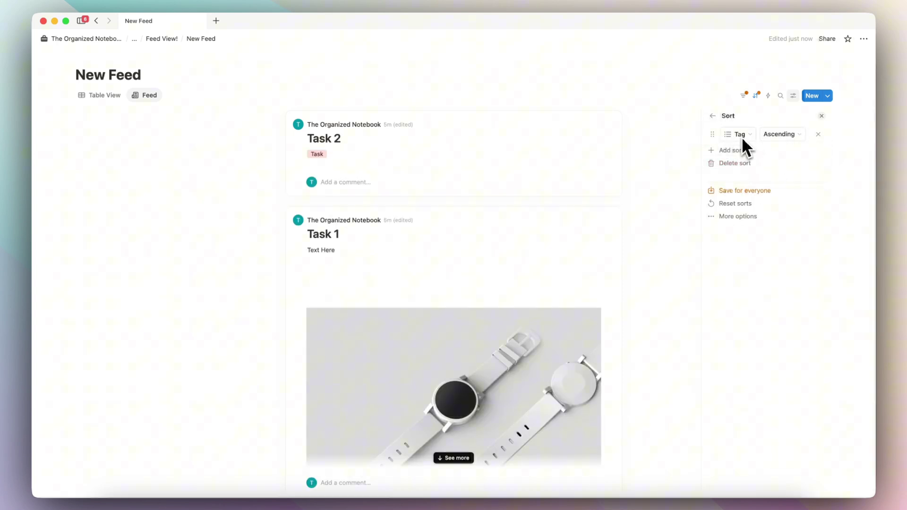
click(822, 116)
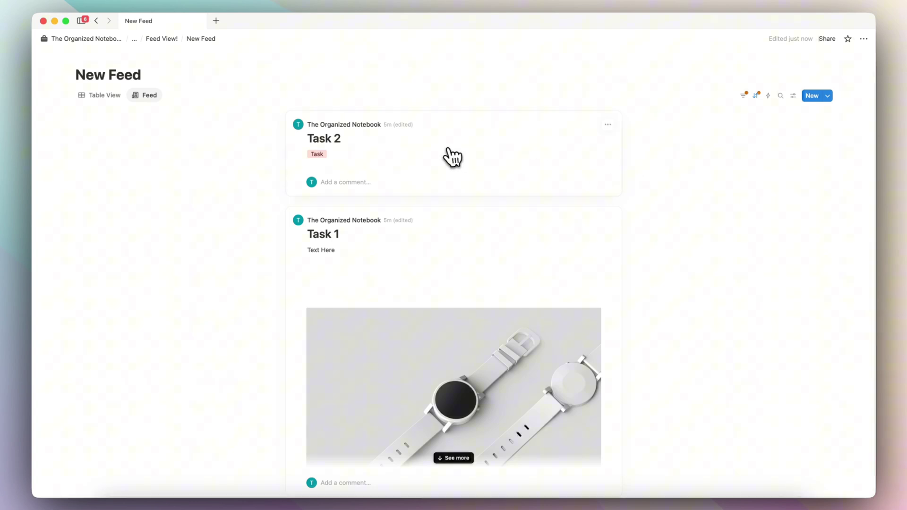
Step: Post the comment 'Comment' on Task 2
click(385, 145)
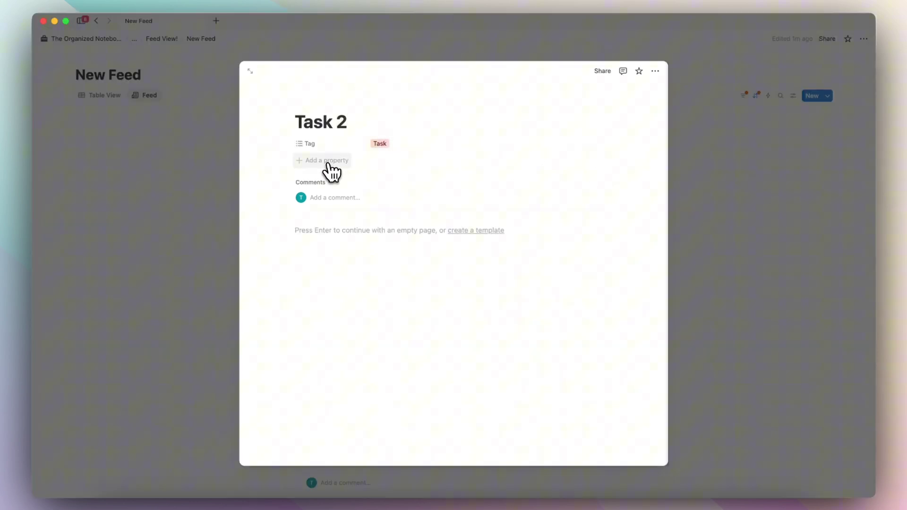
click(699, 211)
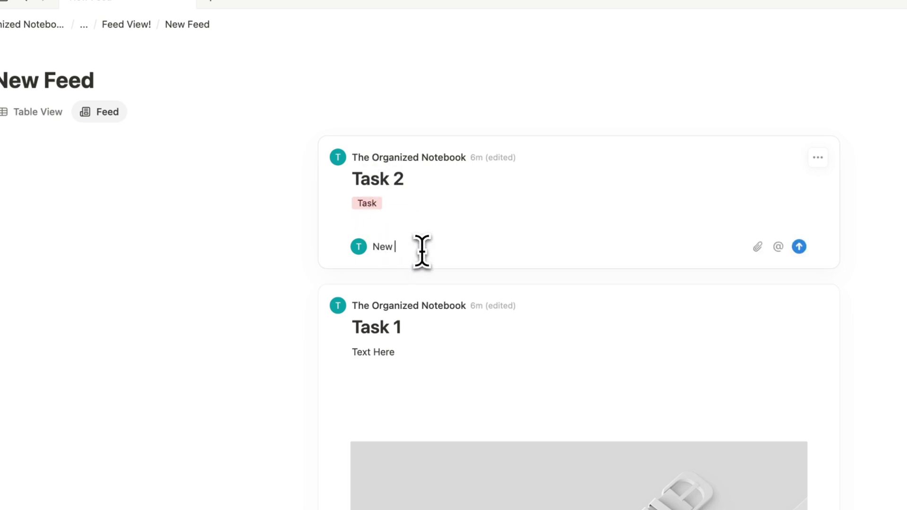
text(Comment)
key(Return)
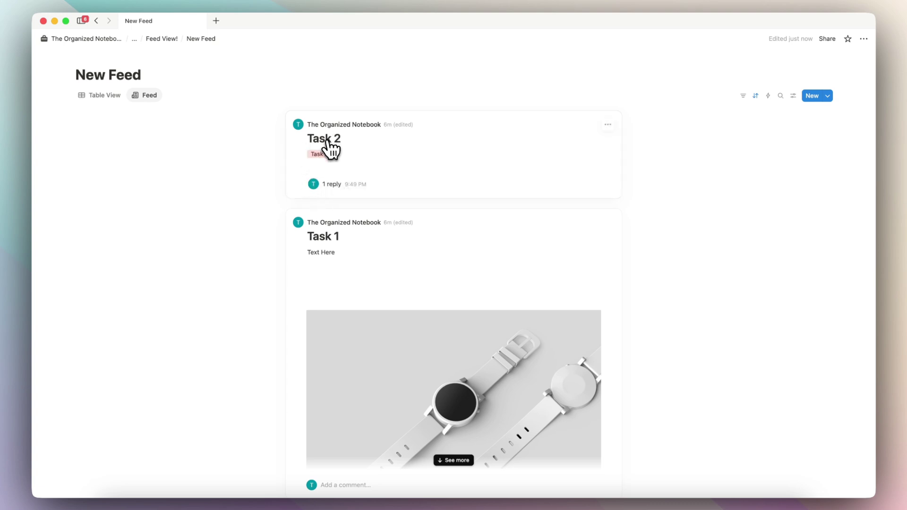
Step: Set page discussions to Off in the task page layout and apply it to all pages
click(328, 144)
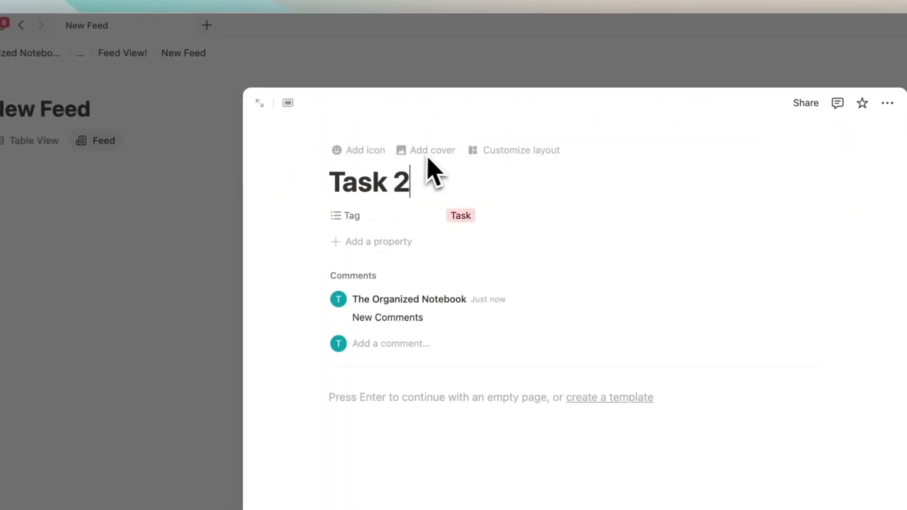
click(522, 151)
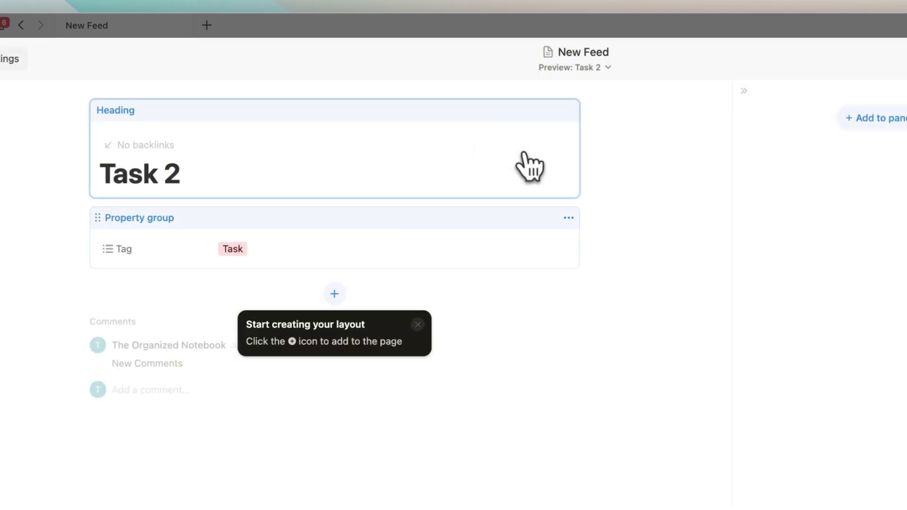
click(845, 267)
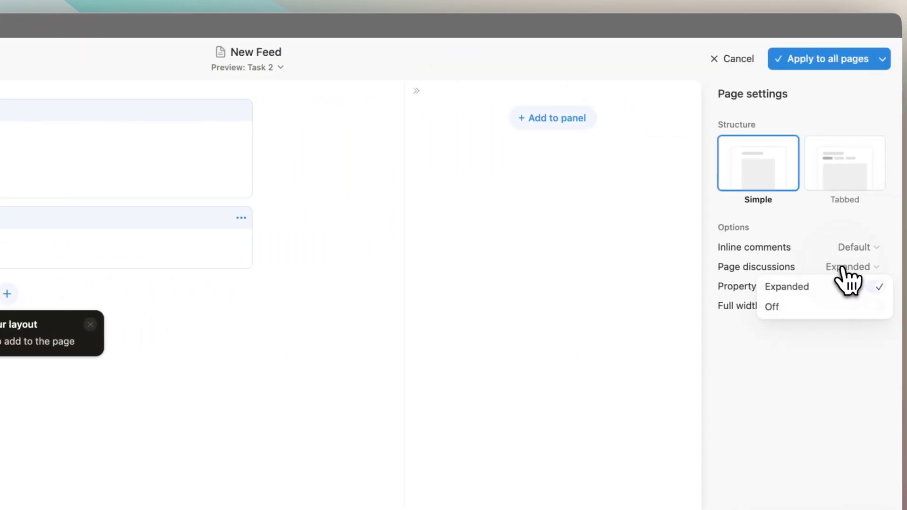
click(831, 308)
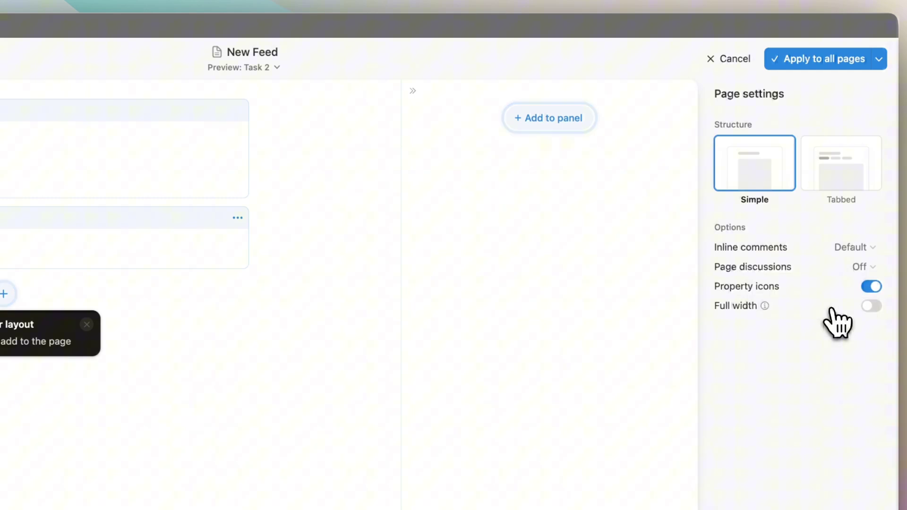
click(810, 65)
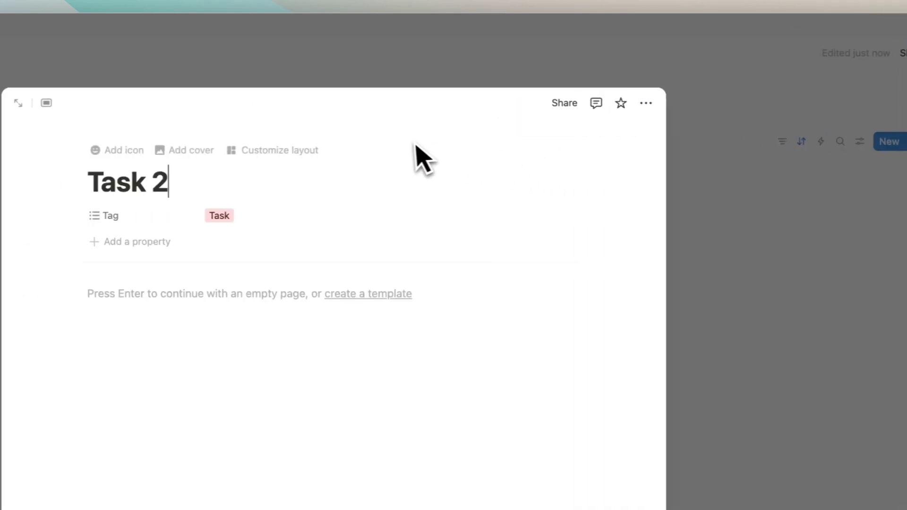
click(864, 296)
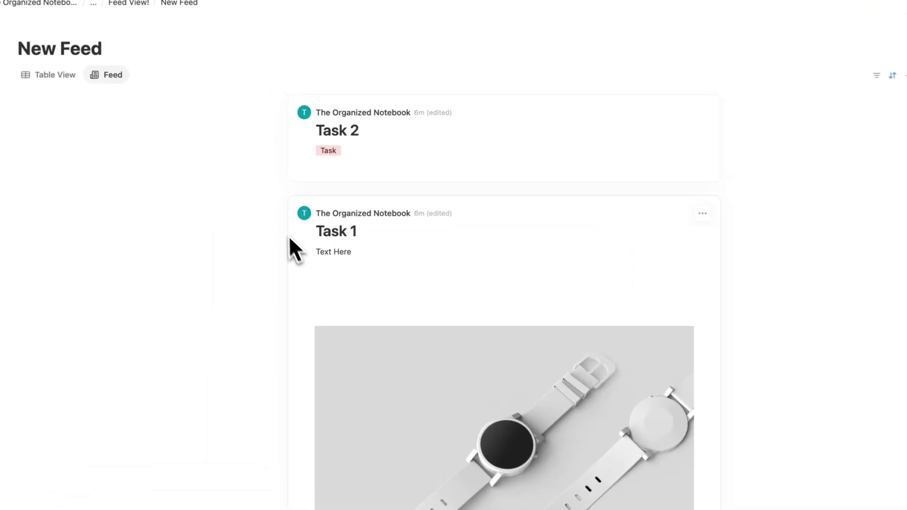
Step: Hide the author byline on the feed cards
click(773, 114)
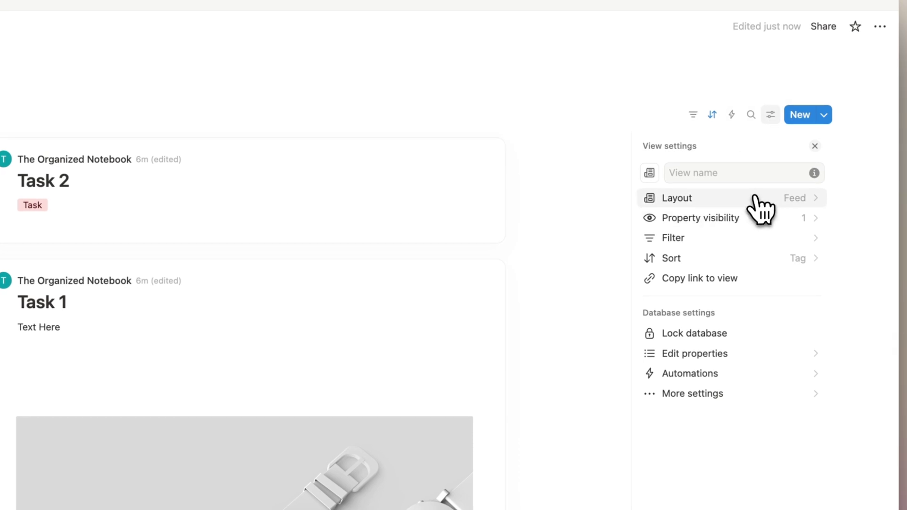
click(760, 201)
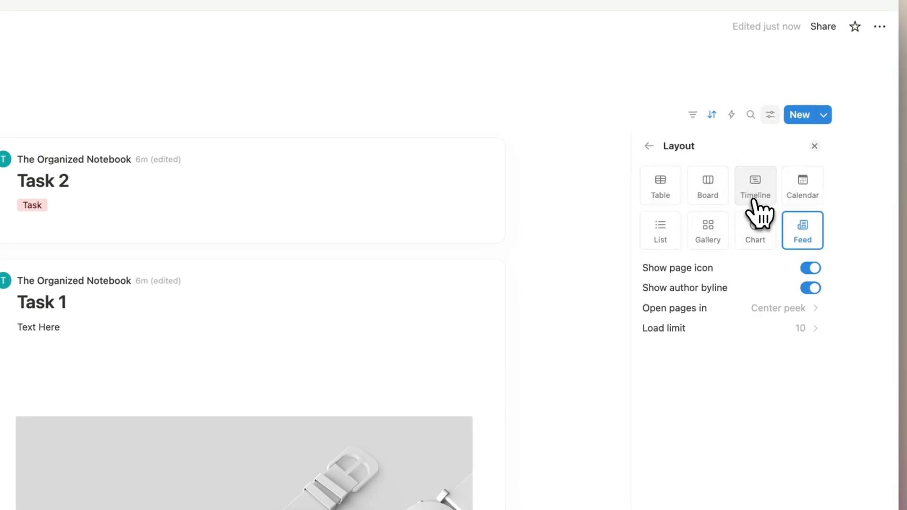
click(809, 288)
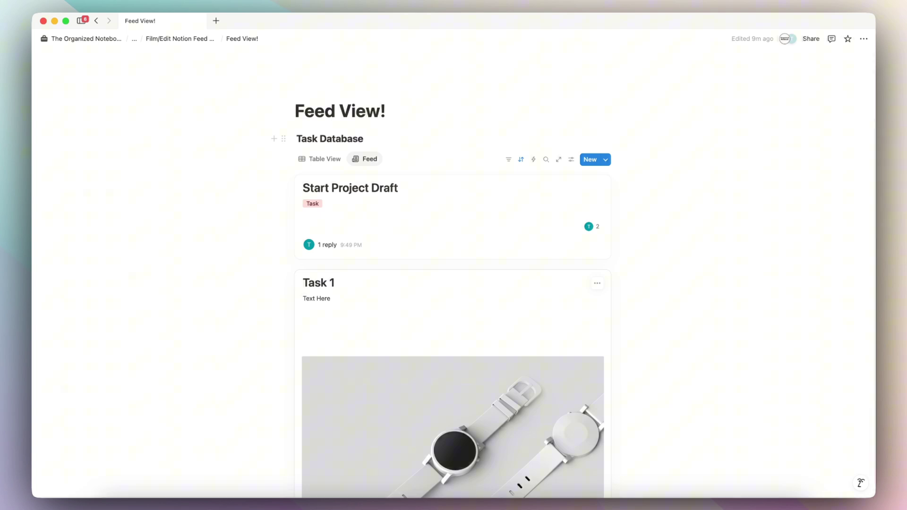
Step: Switch to the Table View and then back to the Feed view of the tasks
click(331, 160)
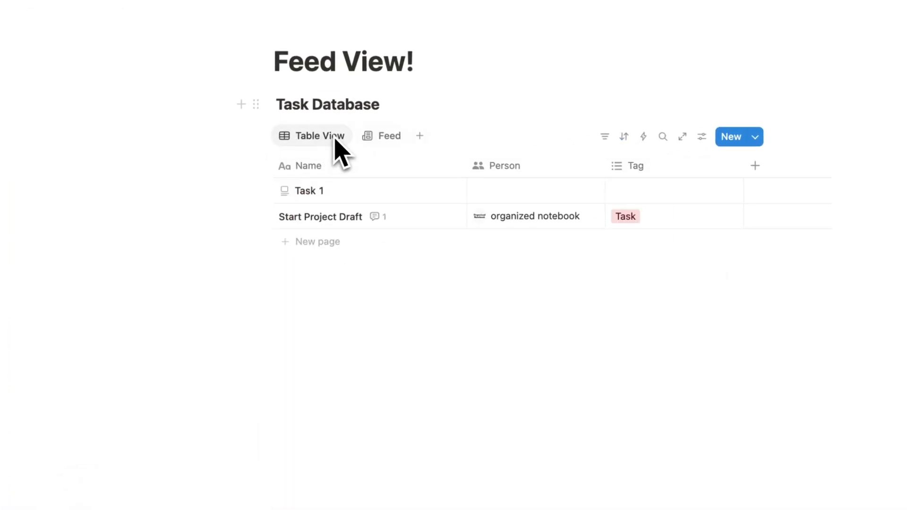
click(385, 142)
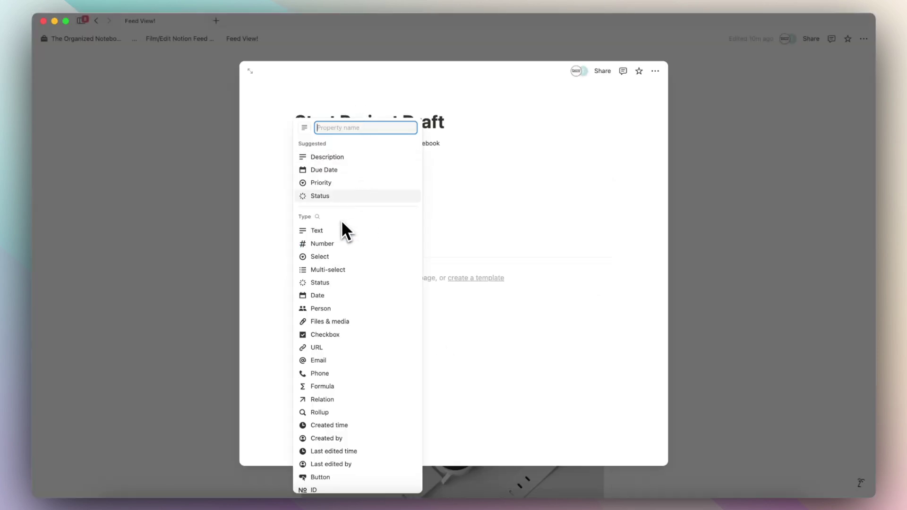
Step: Add a Last edited time property to the task, then return to the feed
click(317, 217)
text(last)
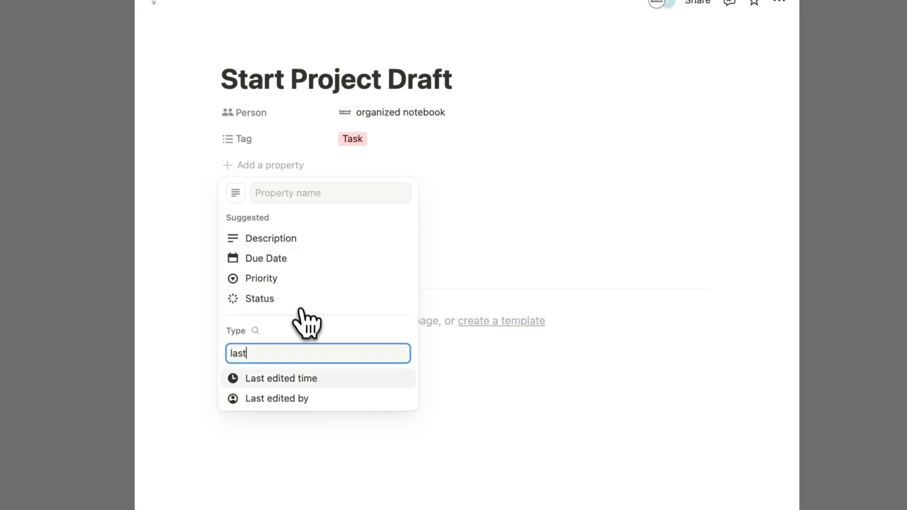
click(339, 382)
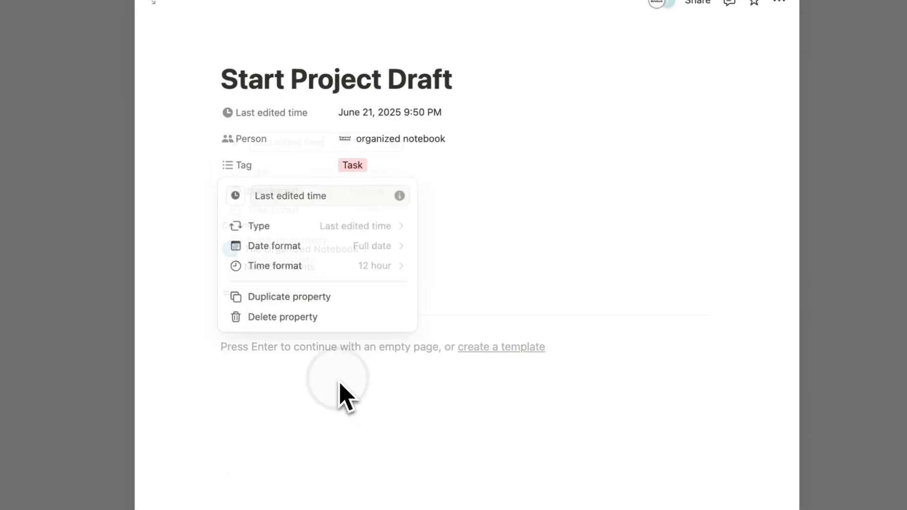
click(552, 172)
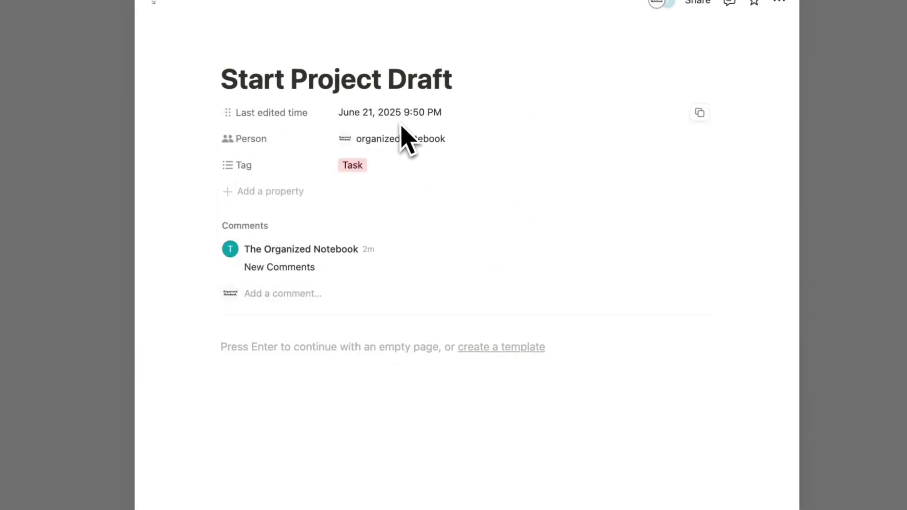
click(897, 207)
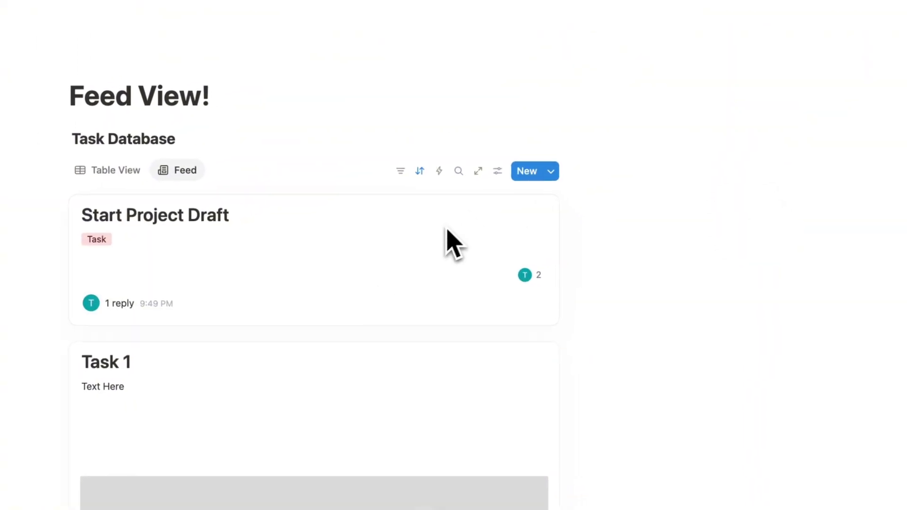
Step: Sort the feed by Last edited time and save the sort for everyone
click(420, 171)
click(127, 234)
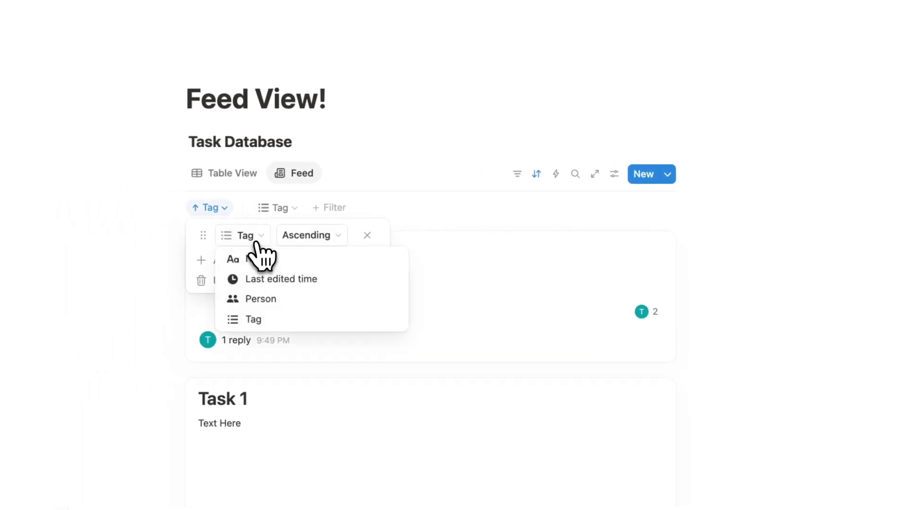
click(280, 281)
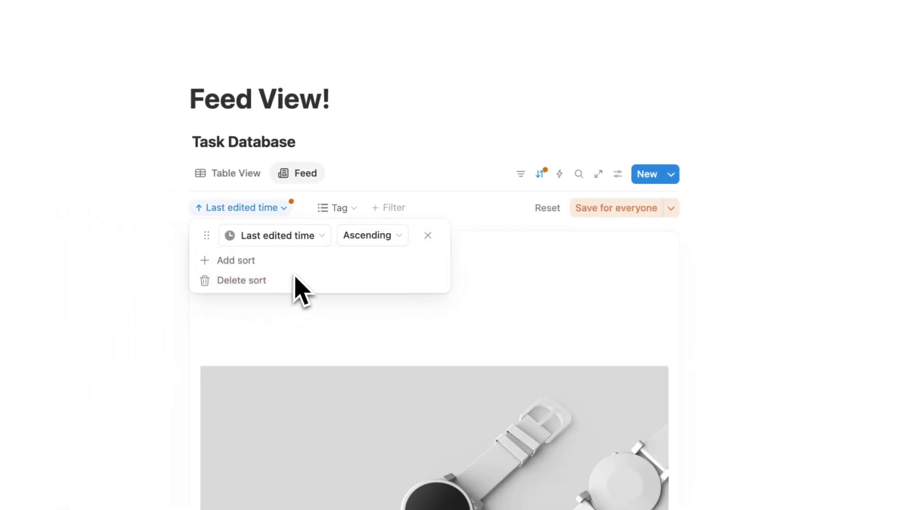
click(606, 207)
Step: Show the Last edited time property on the feed cards
click(617, 173)
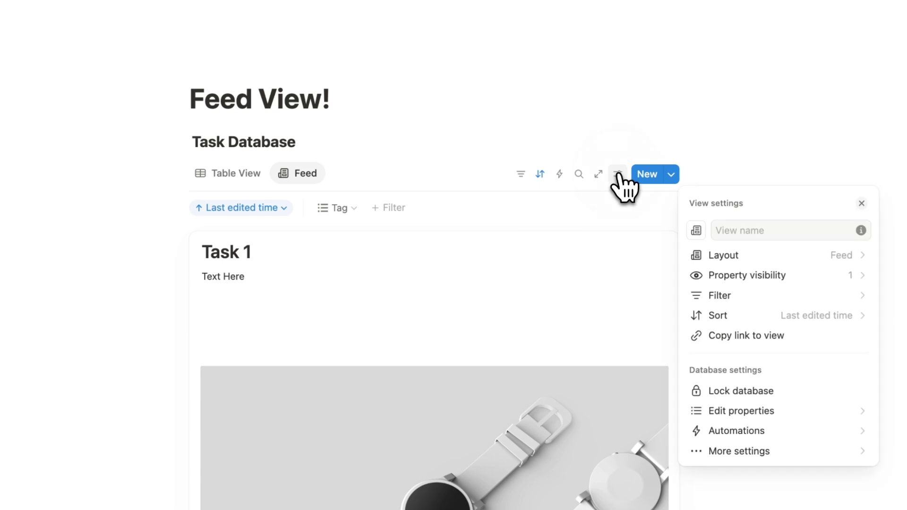
click(687, 261)
click(840, 321)
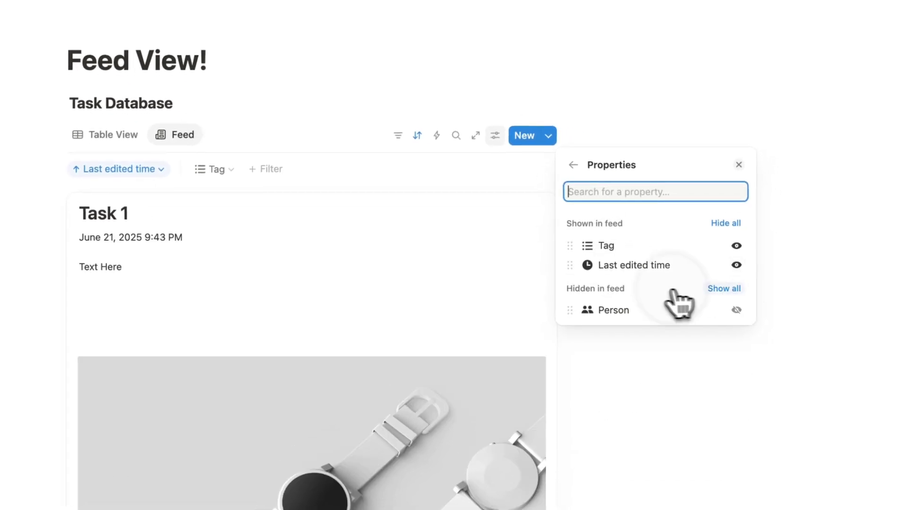
click(401, 305)
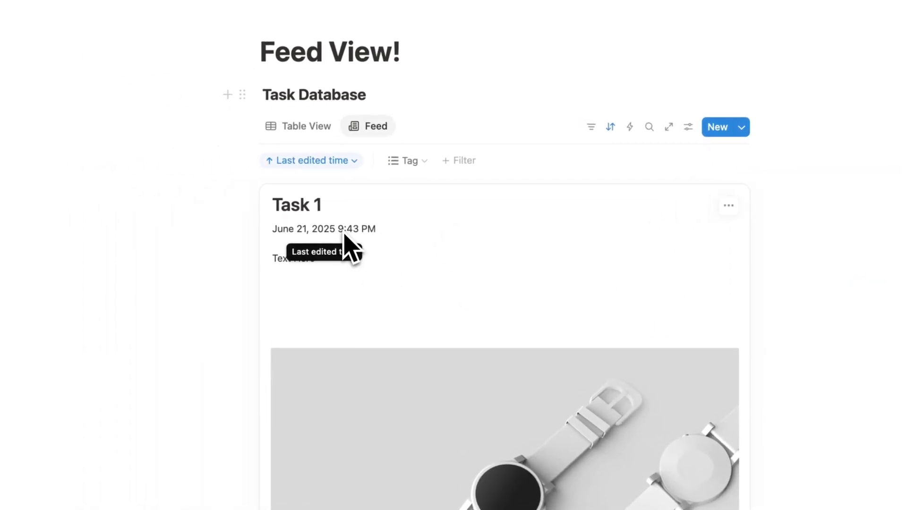
scroll(344, 245, down, 5)
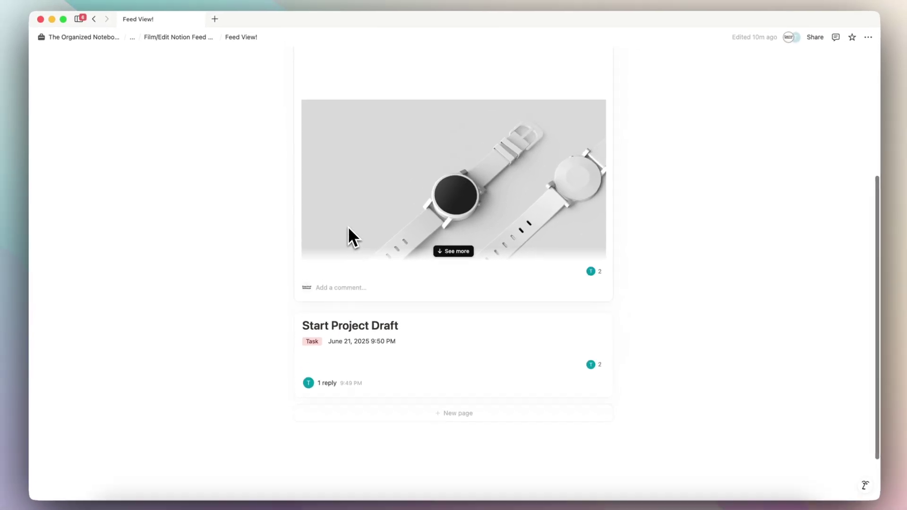
scroll(348, 228, up, 3)
scroll(348, 227, up, 1)
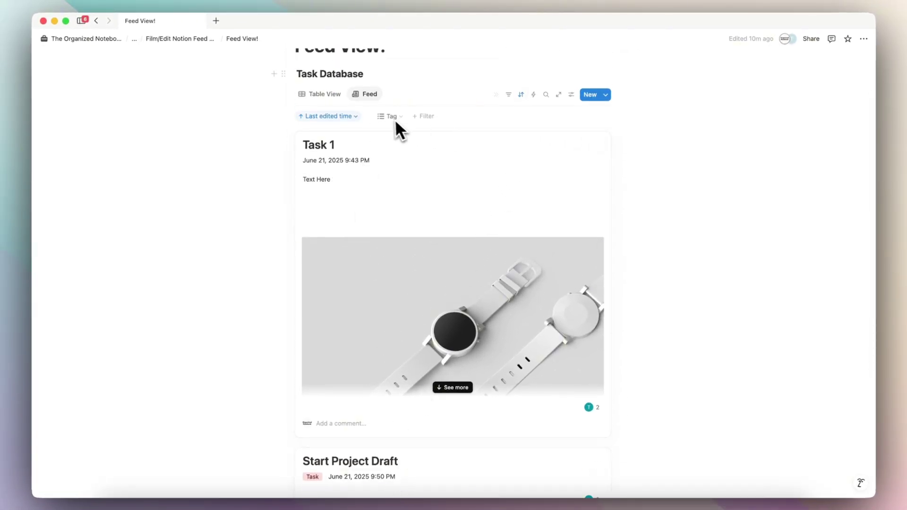
Step: Switch the Last edited time sort to descending and save it for everyone
click(334, 117)
click(410, 134)
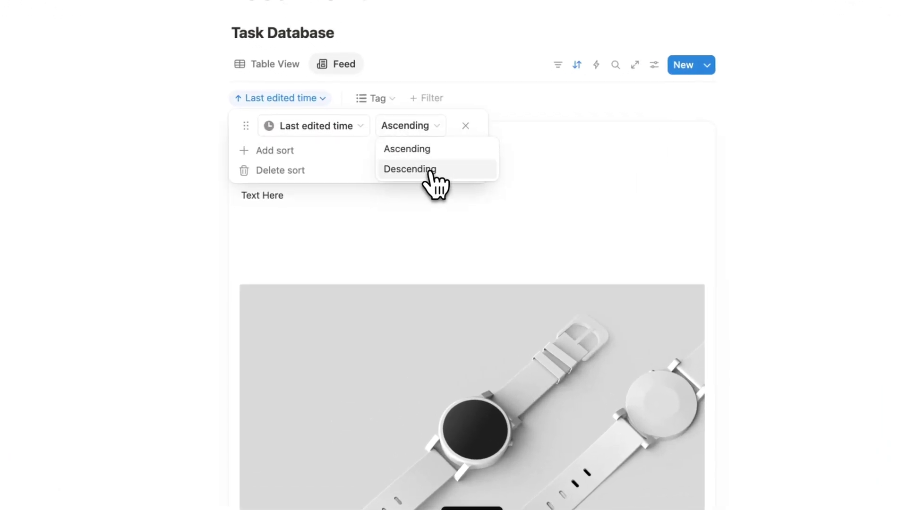
click(419, 164)
click(654, 99)
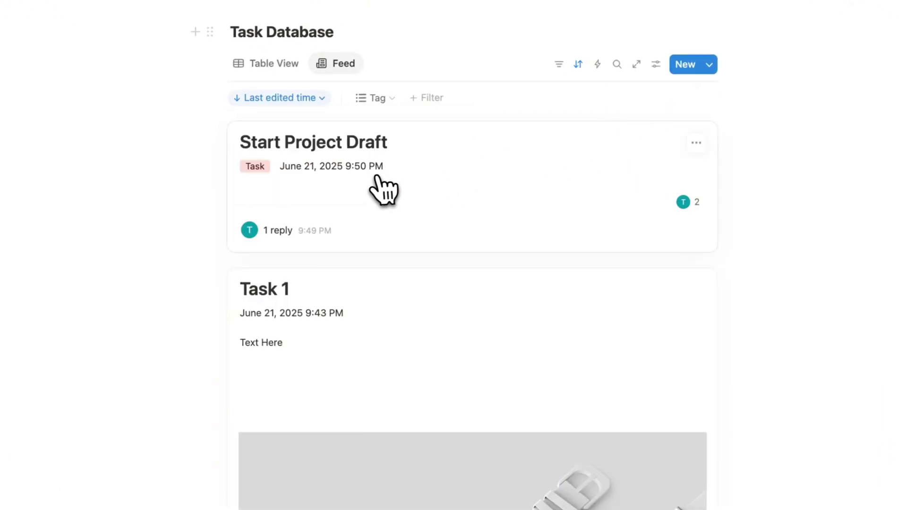
scroll(351, 177, down, 3)
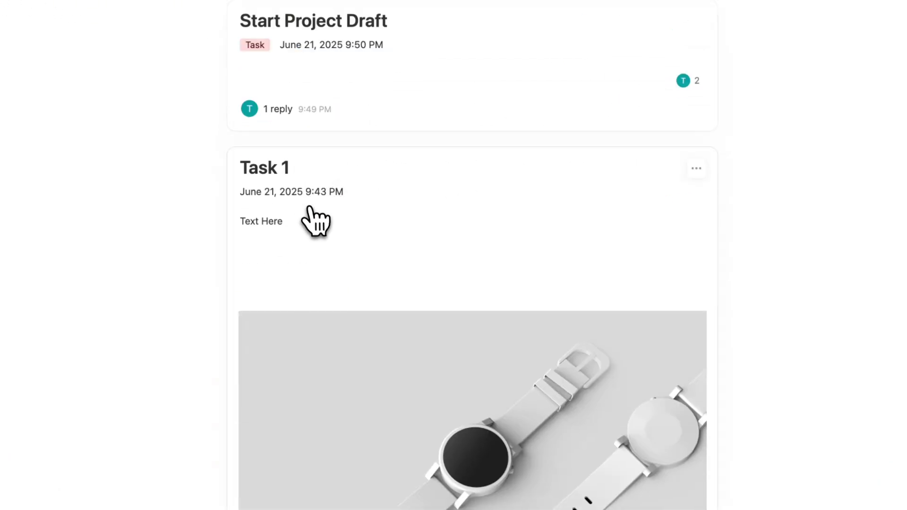
Step: Set Task 1's Tag property to Task
click(276, 194)
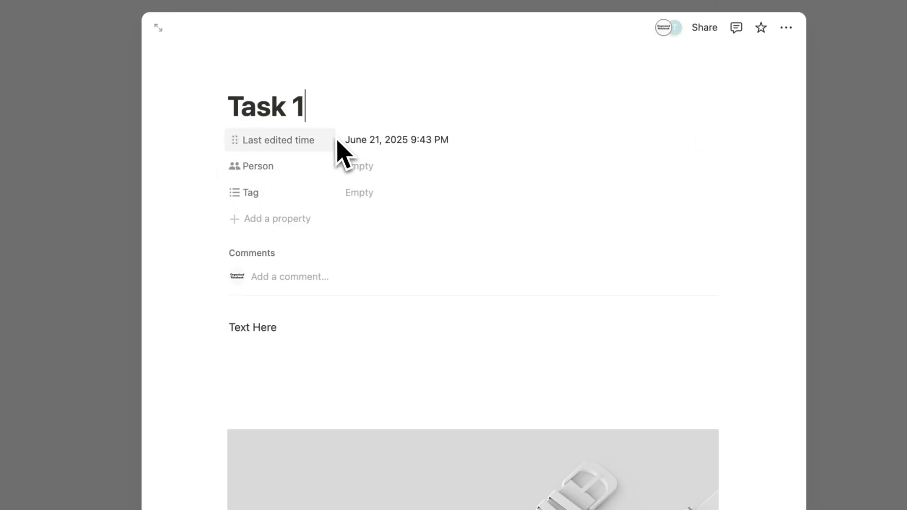
click(383, 194)
click(381, 240)
click(88, 268)
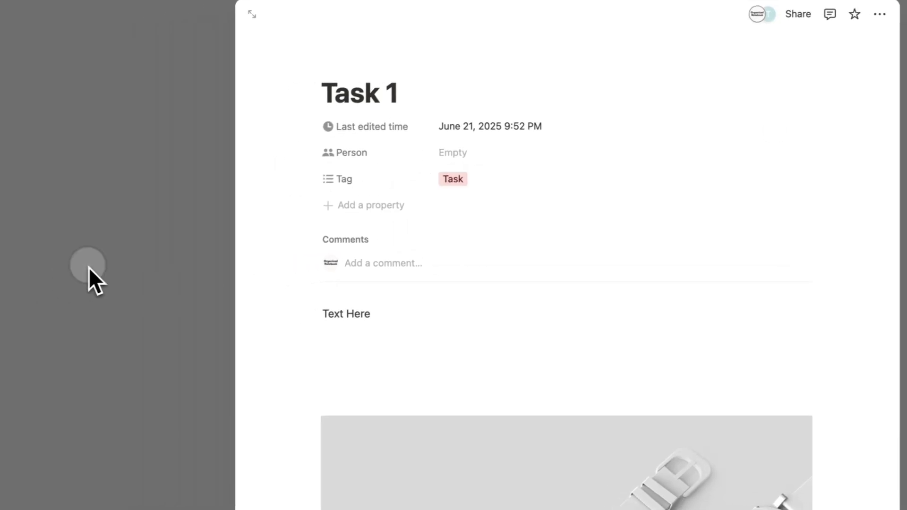
click(198, 265)
Step: Scroll through Task 1 and click into its comment box
scroll(246, 293, up, 5)
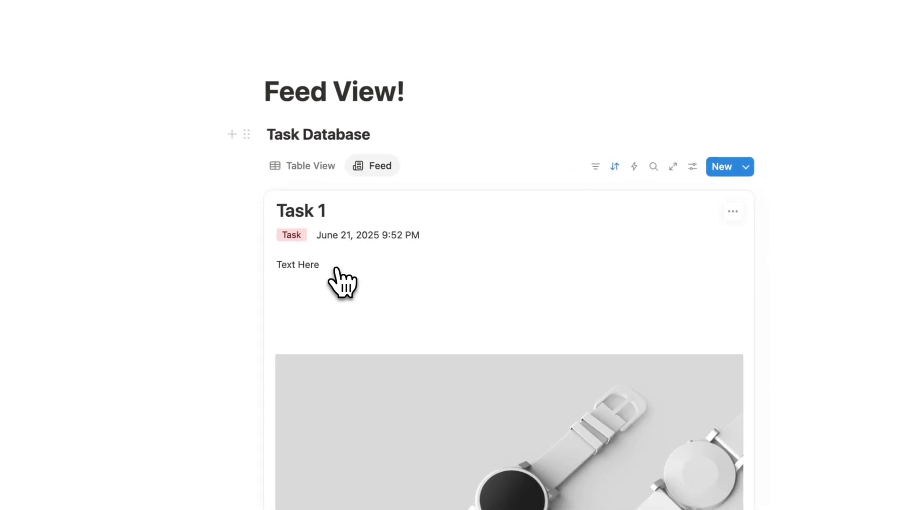
scroll(340, 284, down, 8)
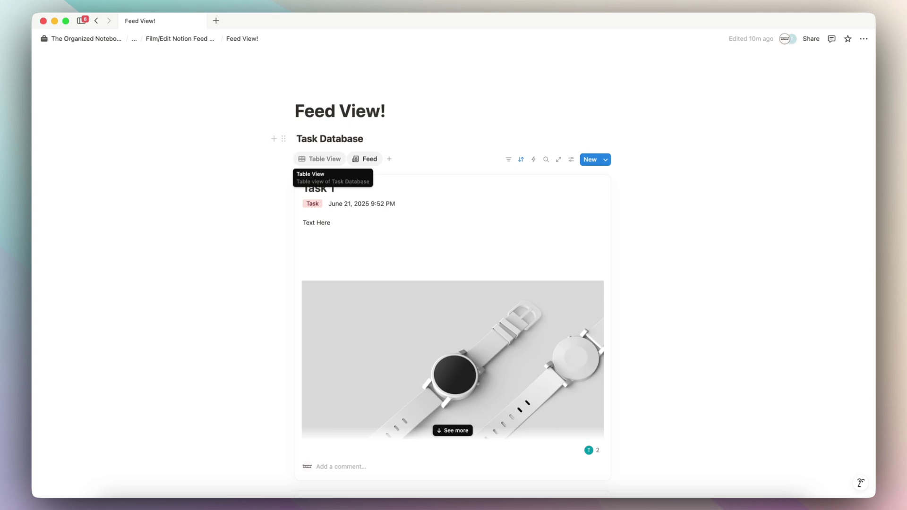
scroll(375, 235, down, 1)
scroll(375, 235, down, 3)
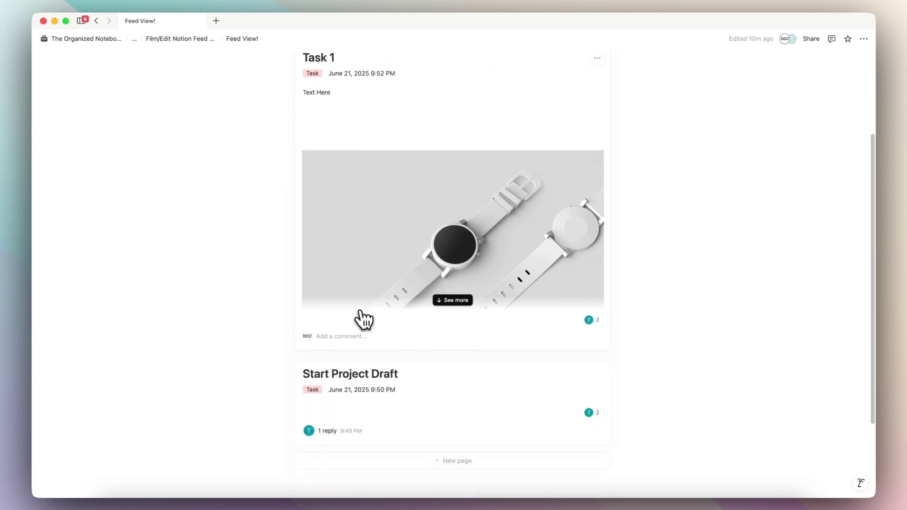
click(333, 336)
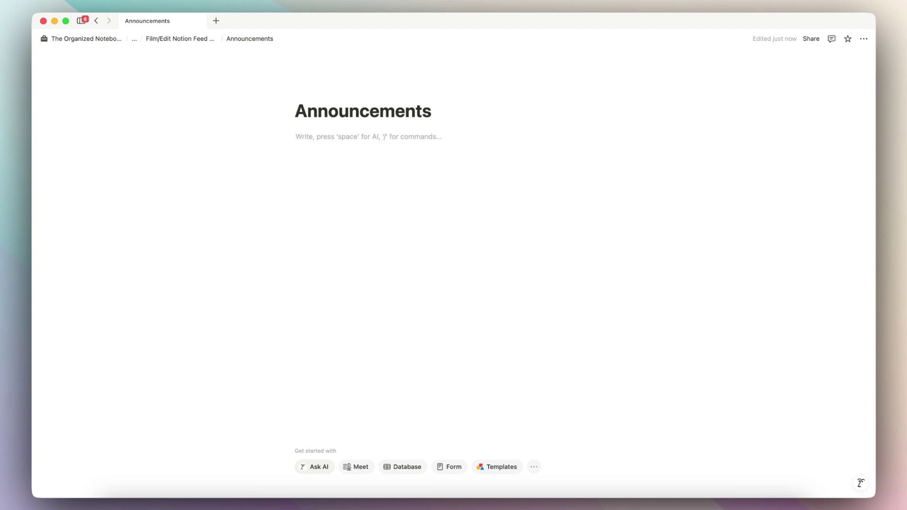
Step: Insert a new Feed view database titled 'Announce' and start a post named 'New Office Location'
click(327, 137)
text(/feed)
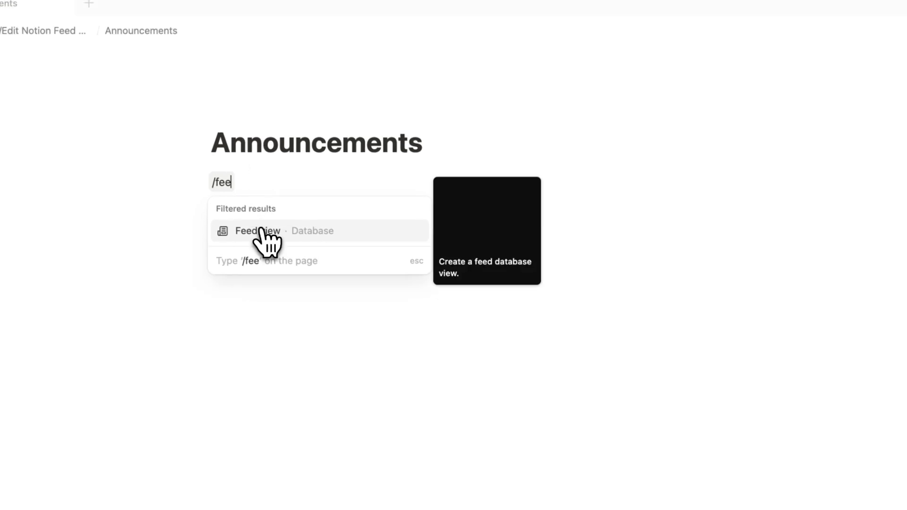
click(329, 172)
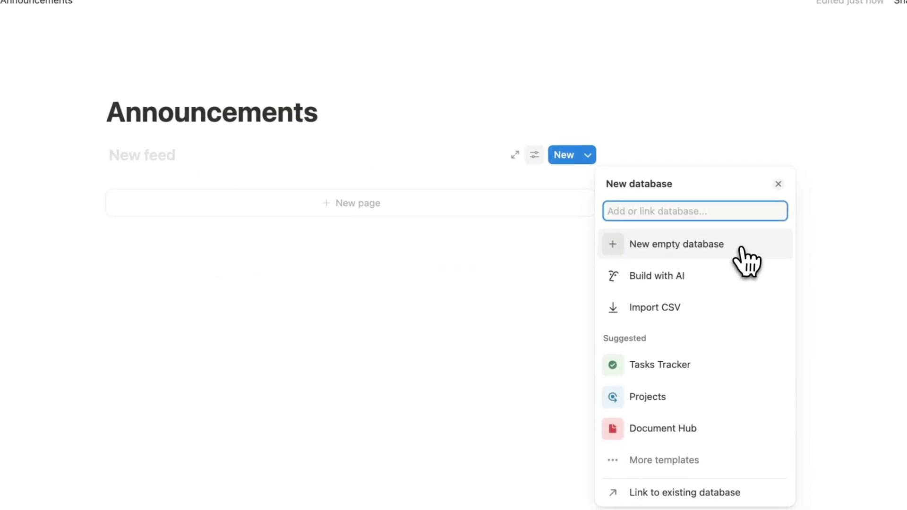
click(843, 275)
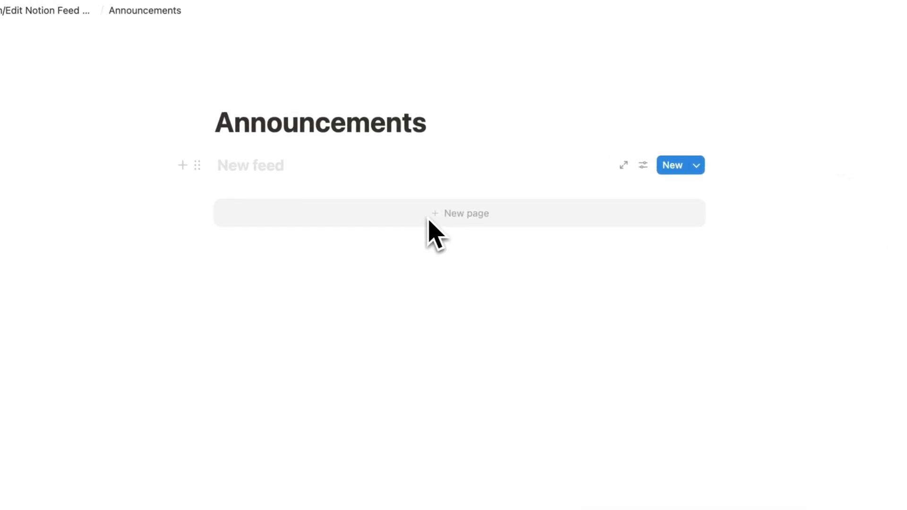
text(Announce)
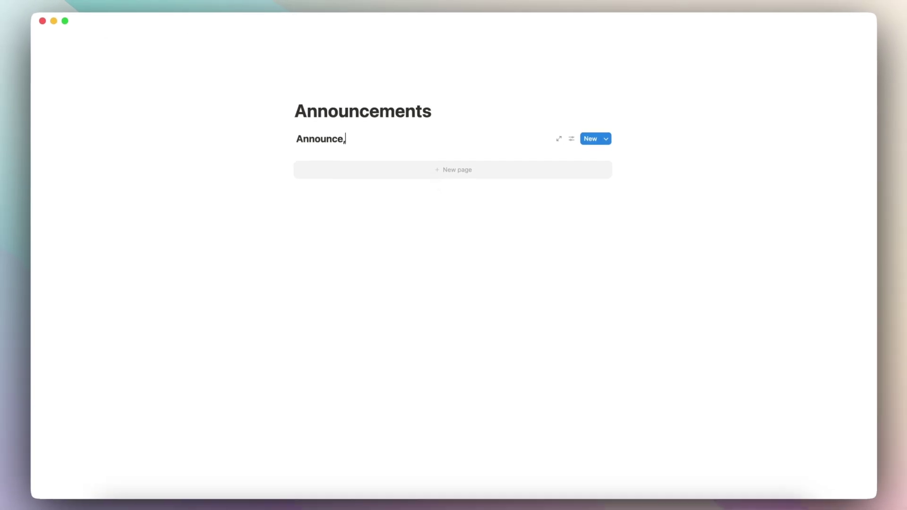
click(439, 189)
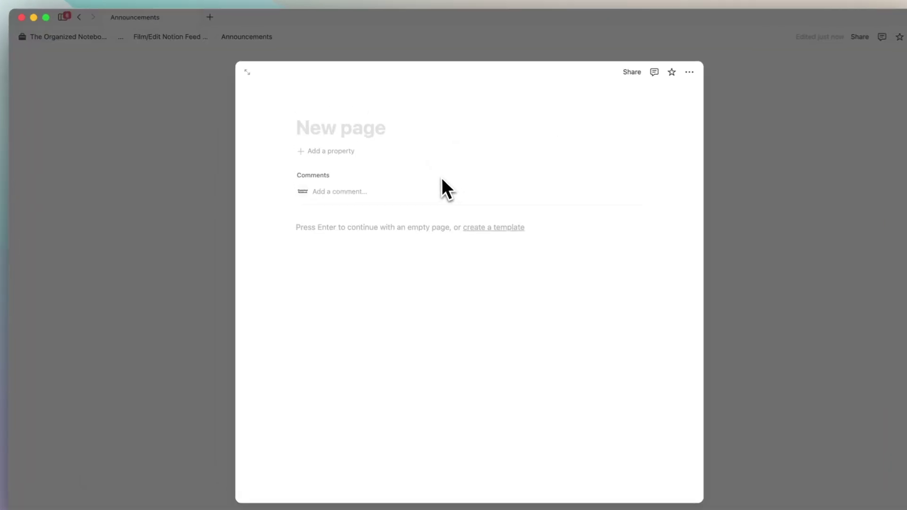
text(New Office Location)
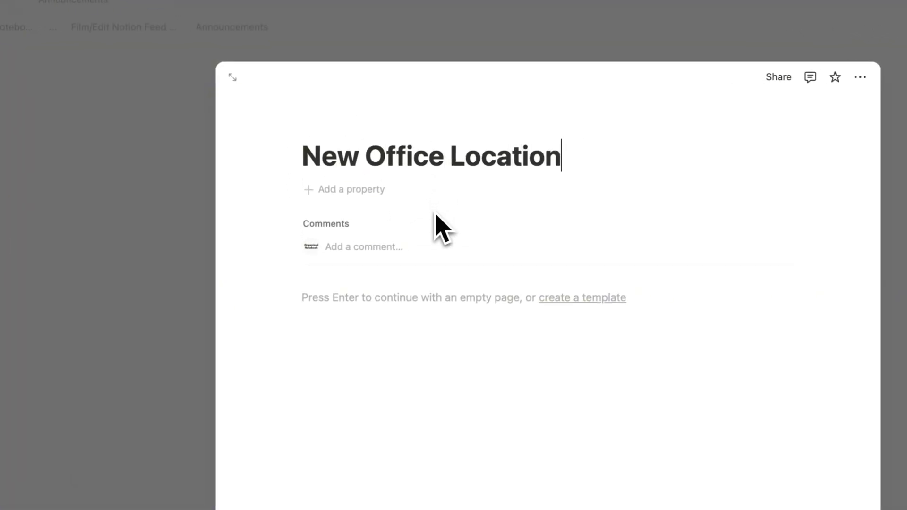
Step: Give the post a Date property and a Tags multi-select property with the Office tag
click(351, 189)
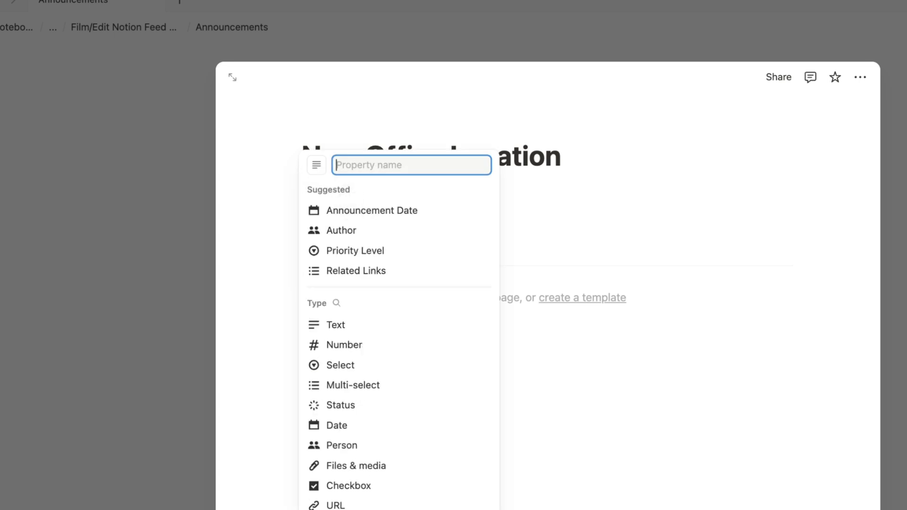
text(date)
key(Return)
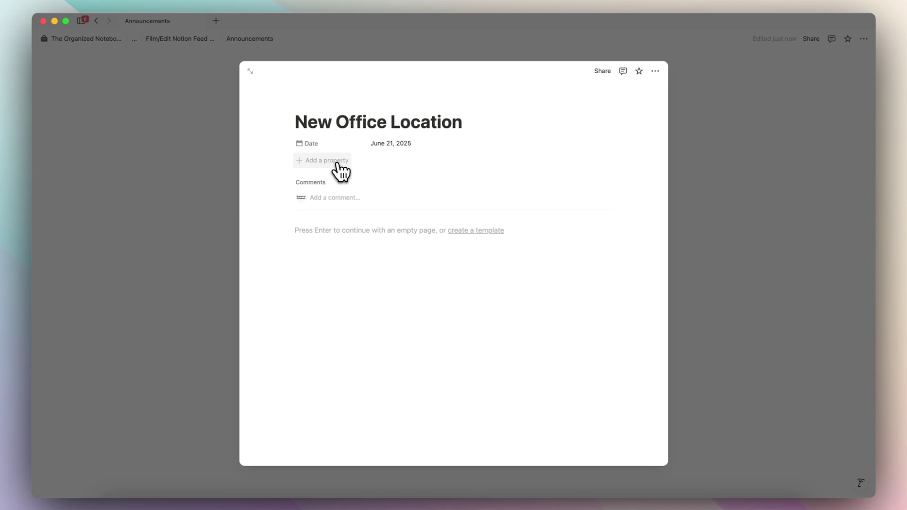
click(336, 161)
click(327, 269)
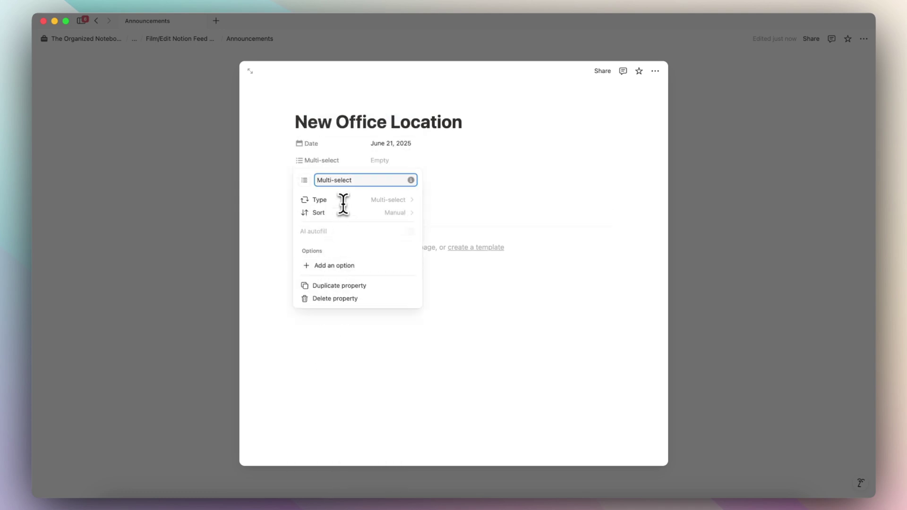
text(Tags)
key(Return)
click(387, 161)
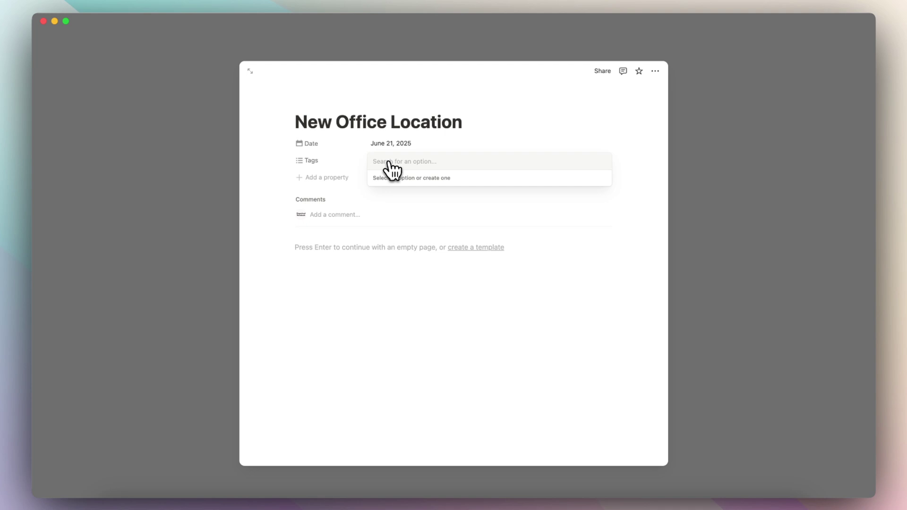
text(Office)
click(352, 251)
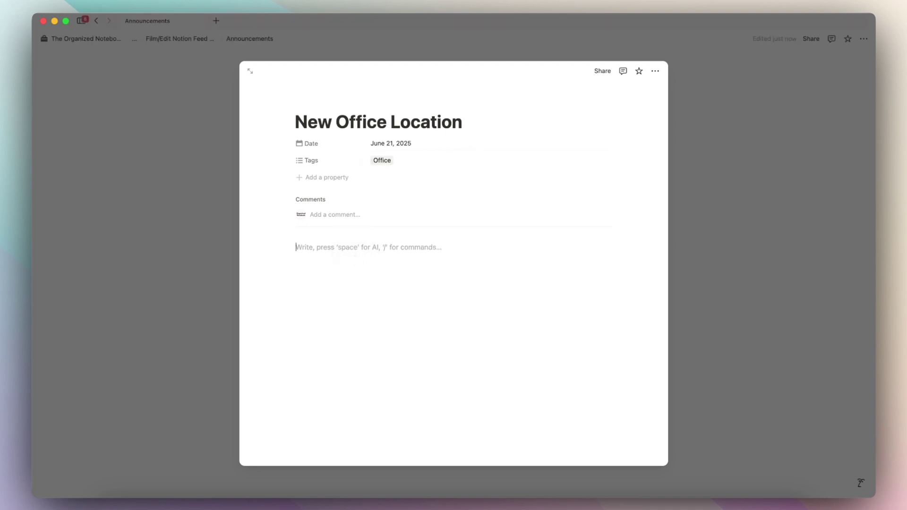
Step: Paste the prepared SkyBridge Plaza article into the post body
key(super+v)
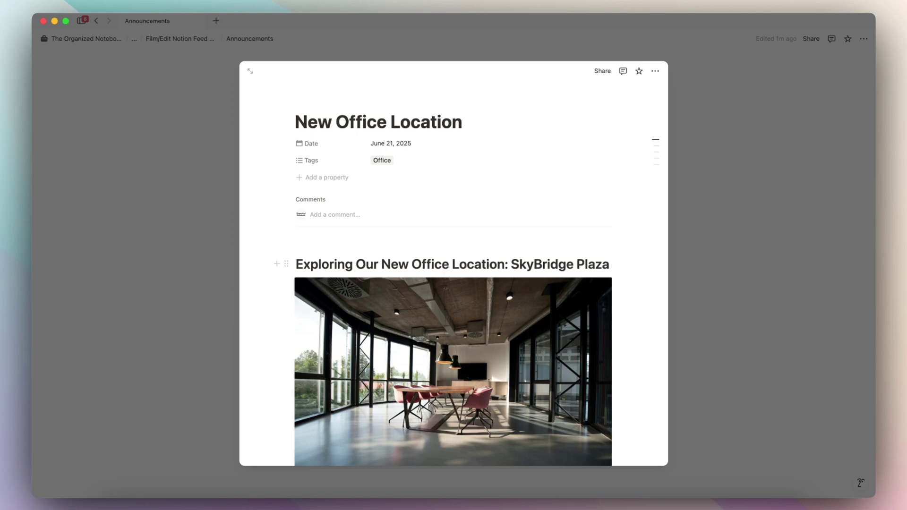
scroll(443, 266, down, 15)
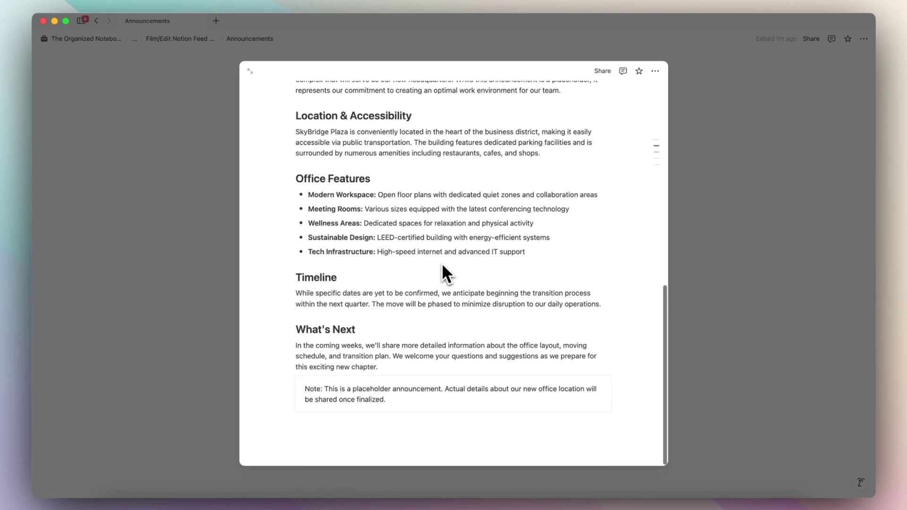
scroll(441, 262, up, 15)
Step: Close the post, then use See more to expand the full SkyBridge Plaza article
click(706, 218)
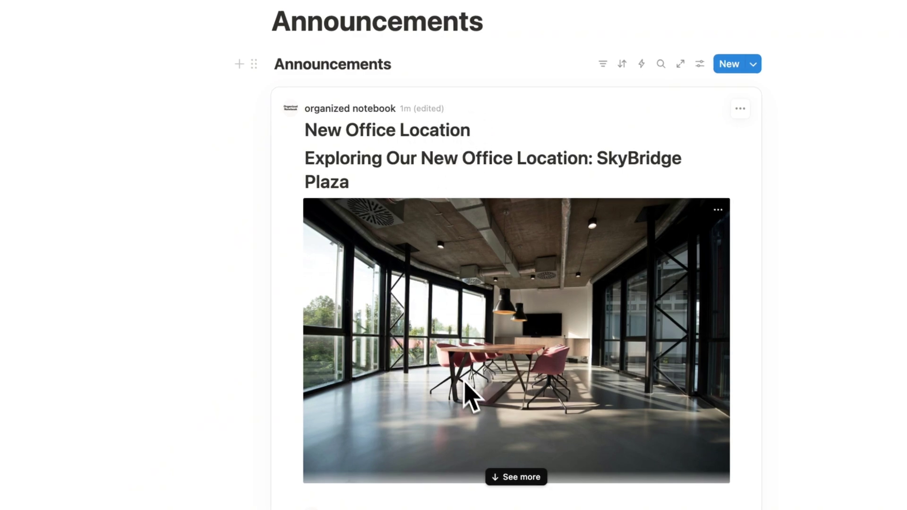
click(516, 476)
scroll(517, 481, down, 12)
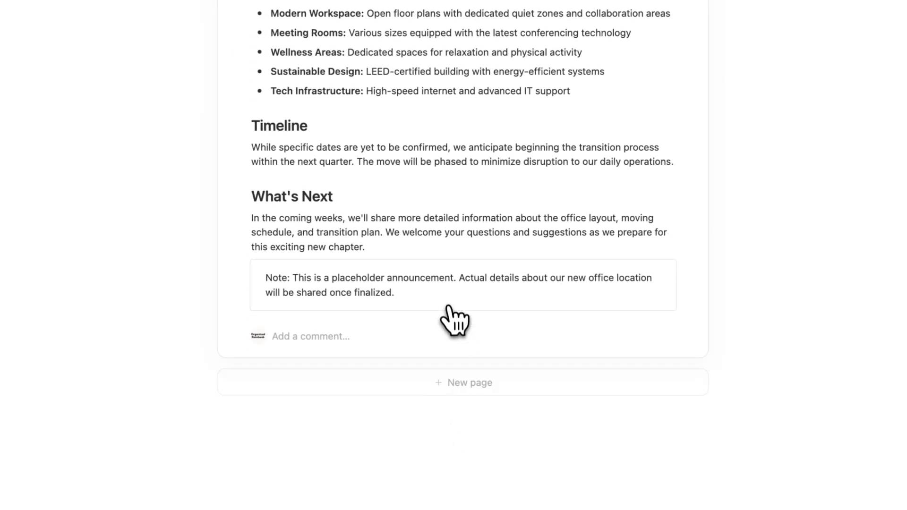
scroll(425, 340, up, 5)
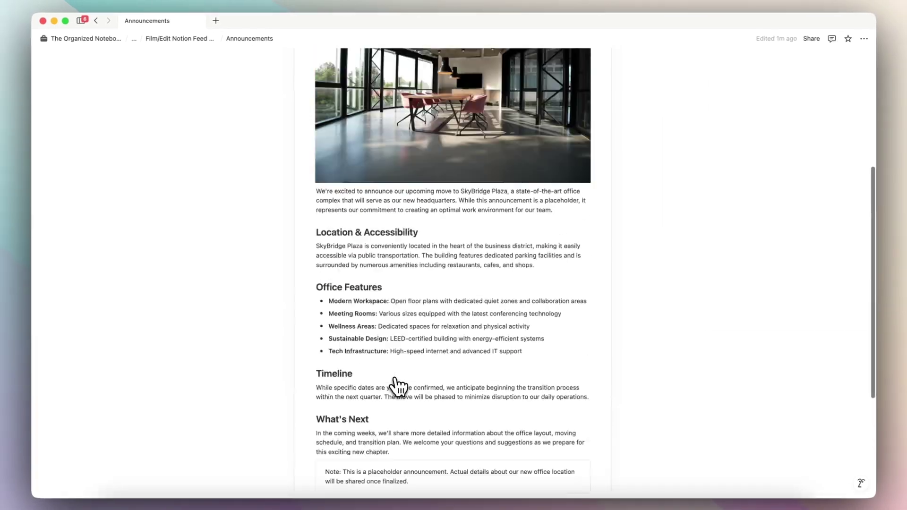
scroll(398, 387, up, 5)
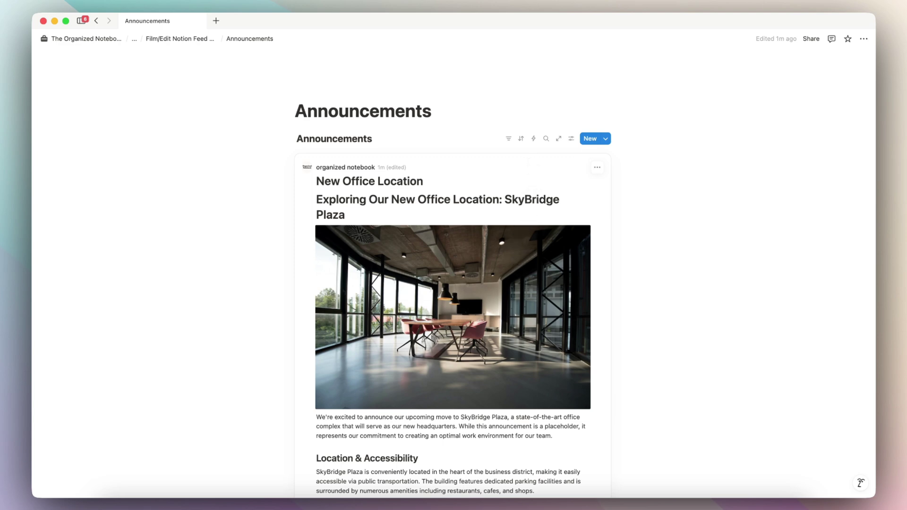
Step: Show the Tags and Date properties on feed posts, with Date placed above Tags
click(570, 138)
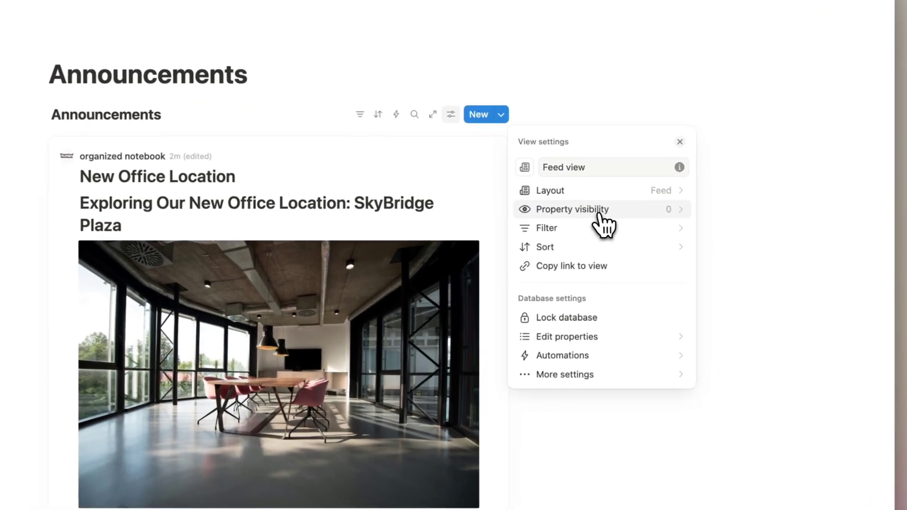
click(599, 213)
click(670, 234)
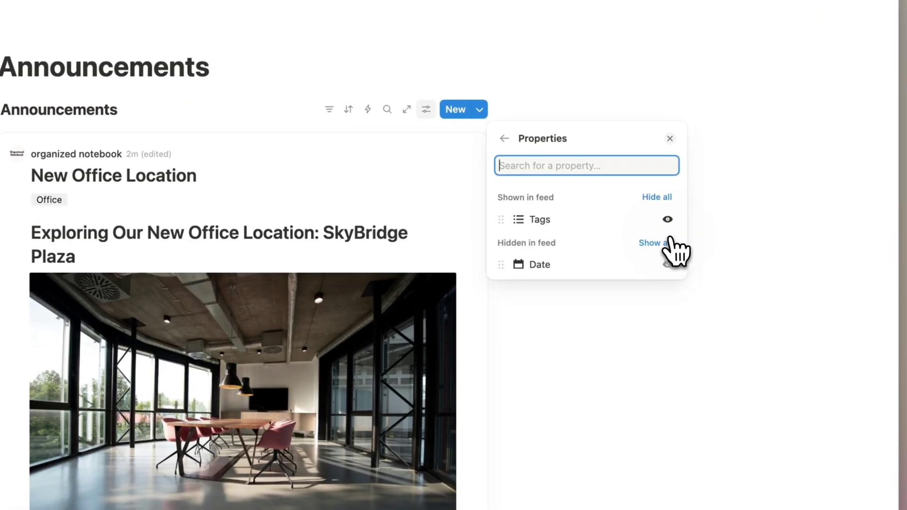
click(668, 220)
click(670, 218)
click(668, 263)
drag(539, 239, 539, 218)
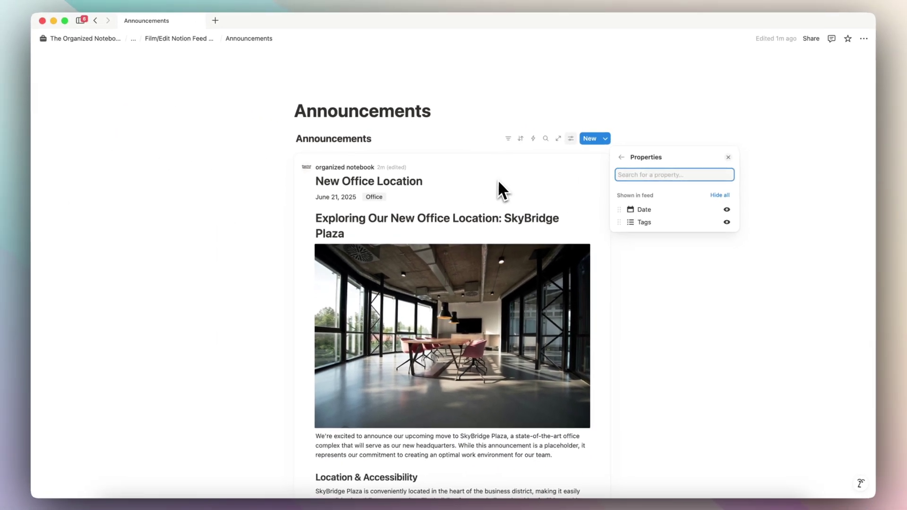
click(501, 189)
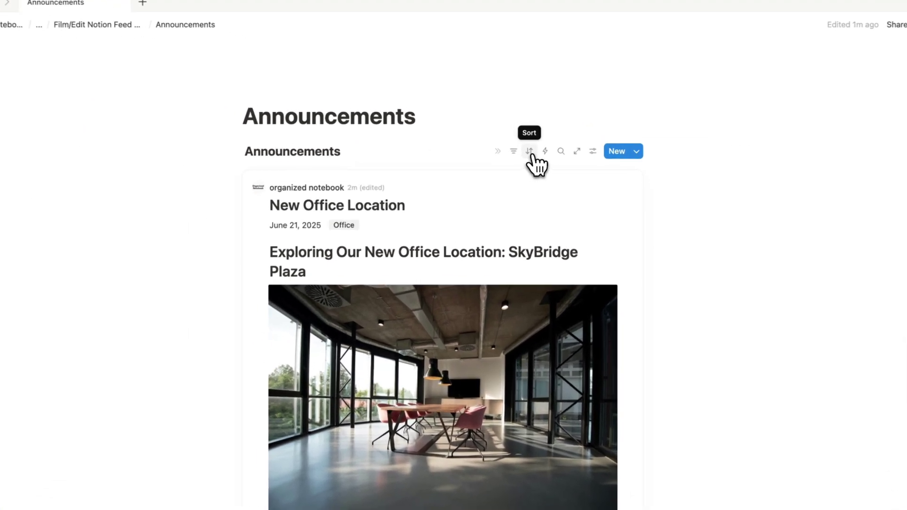
Step: Sort the Announcements posts by Date descending and save it for everyone
click(521, 140)
click(558, 187)
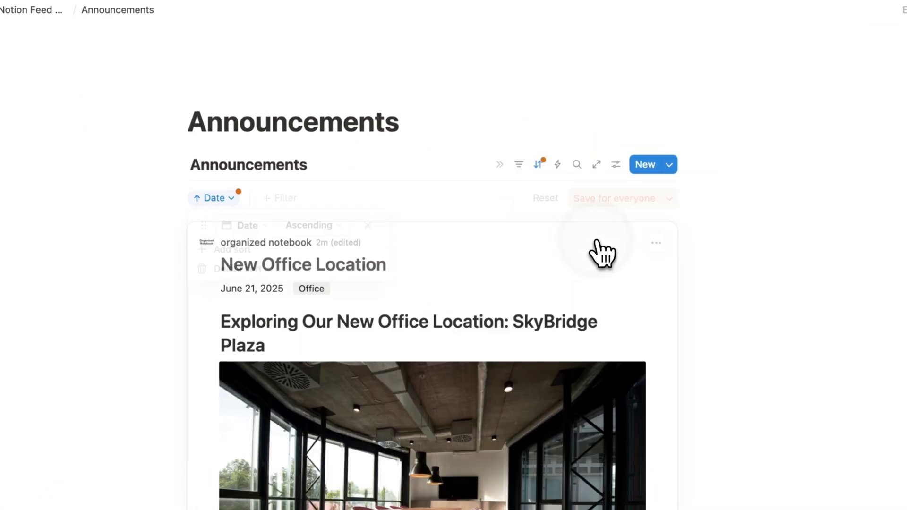
click(331, 226)
click(336, 268)
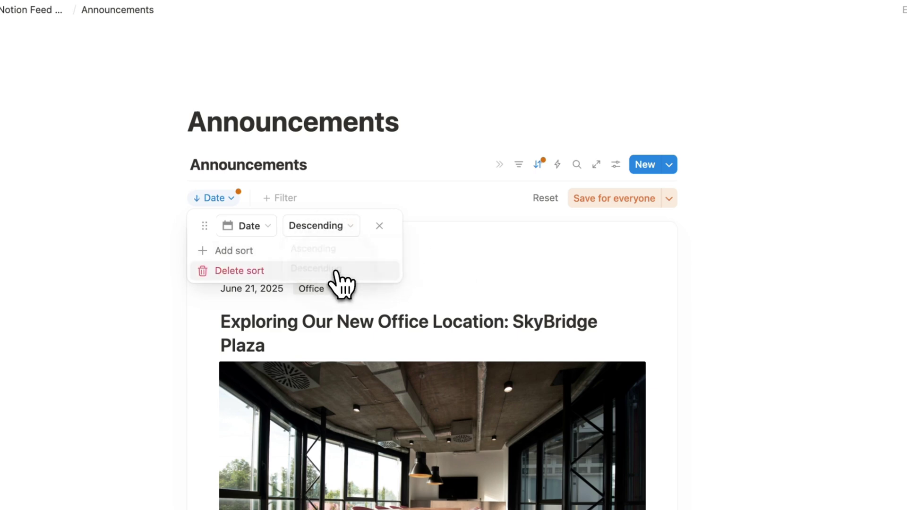
click(604, 200)
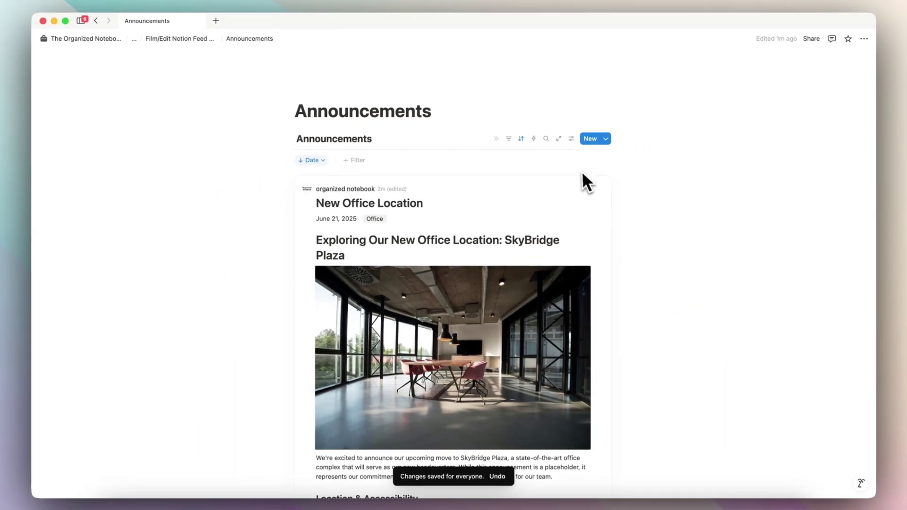
scroll(666, 190, down, 3)
scroll(666, 190, up, 1)
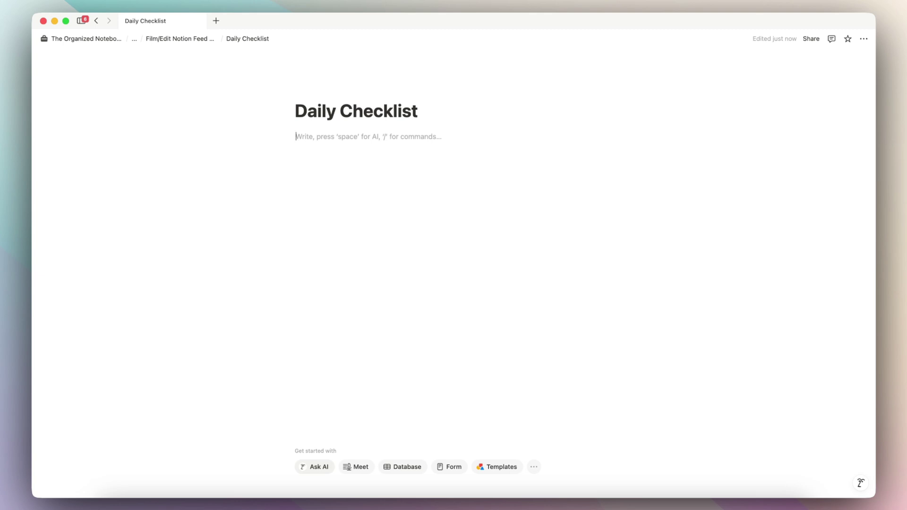
Step: Insert a Feed view database with /feed and name it 'Daily Checklist'
text(/feed)
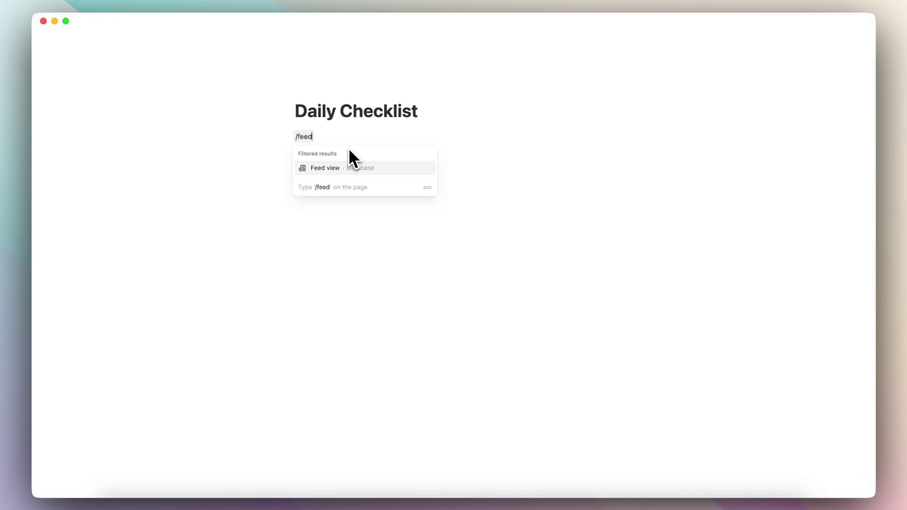
click(305, 207)
click(718, 258)
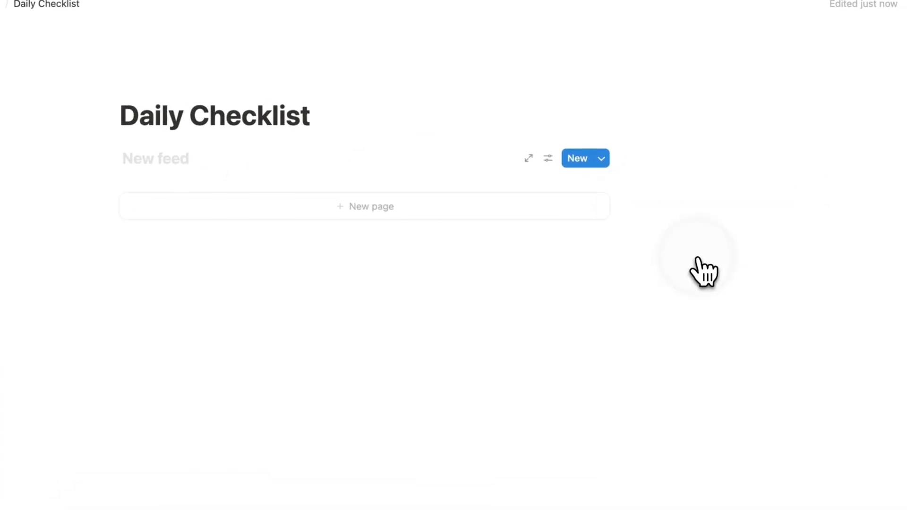
click(244, 158)
text(Daily Che)
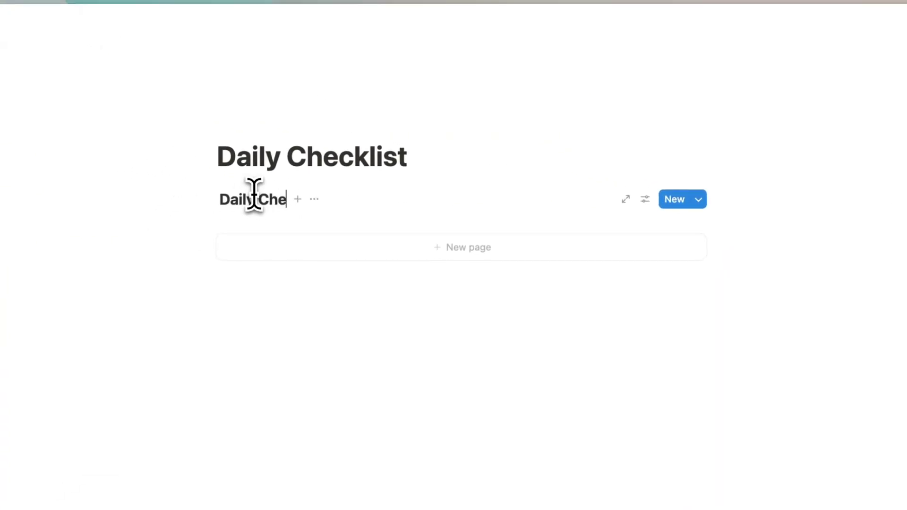
text(cklist)
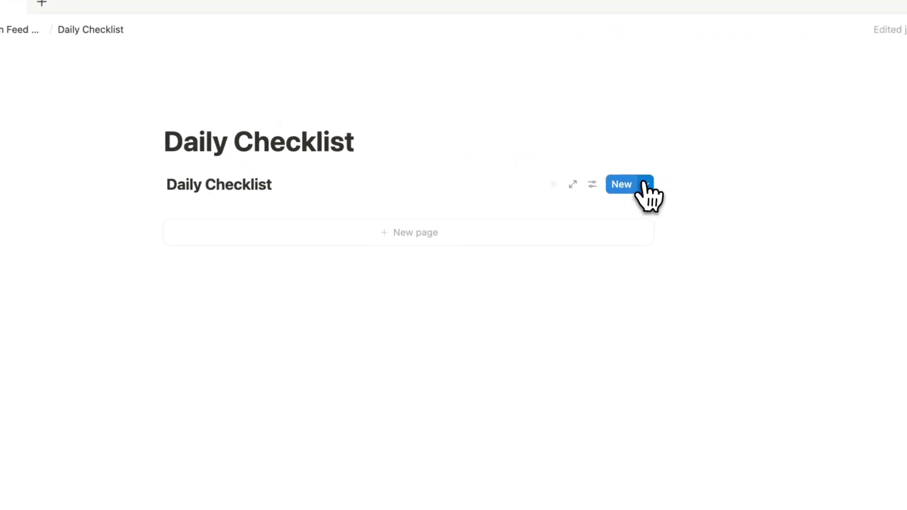
Step: Create a new feed template titled 'Daily Checklist' with a push pin icon
click(698, 199)
click(663, 259)
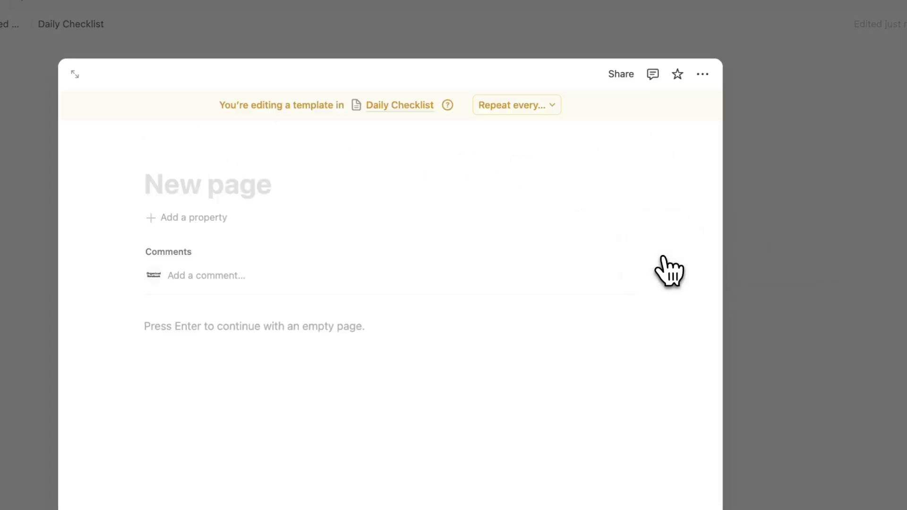
text(Daily Checklist)
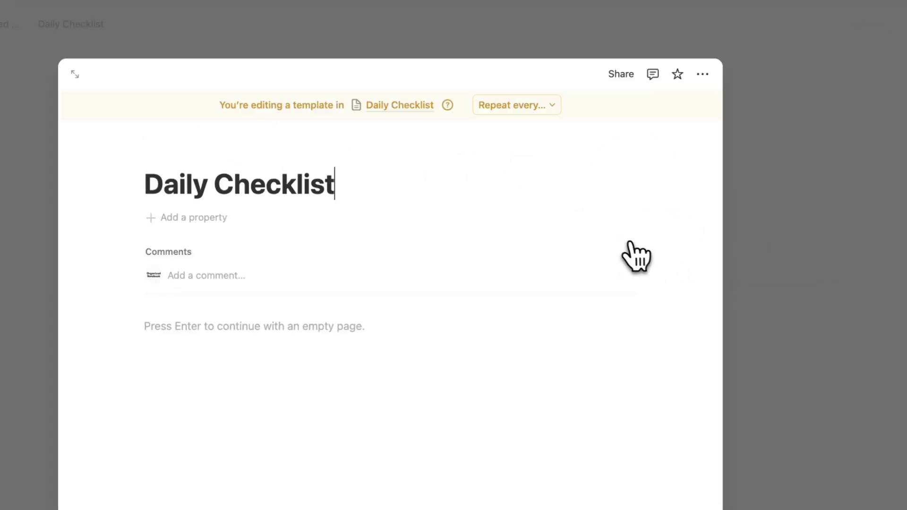
click(171, 151)
click(180, 172)
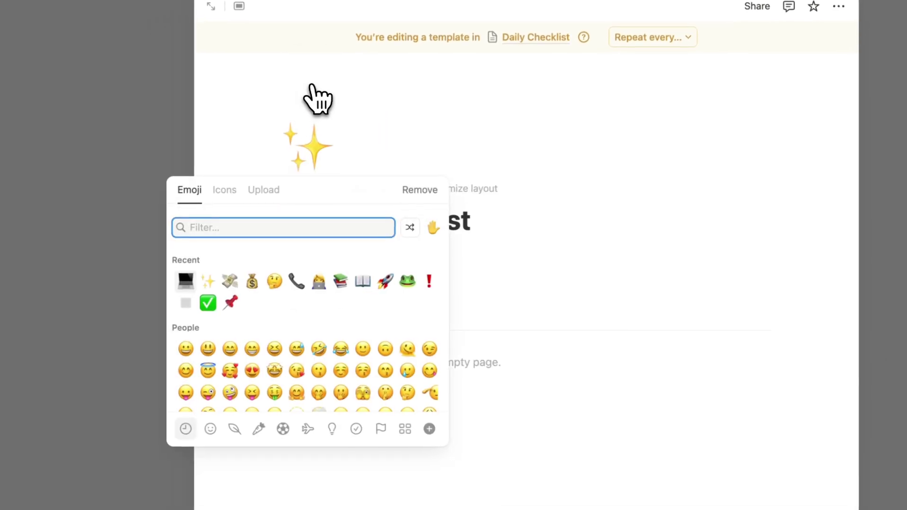
click(231, 199)
text(pin)
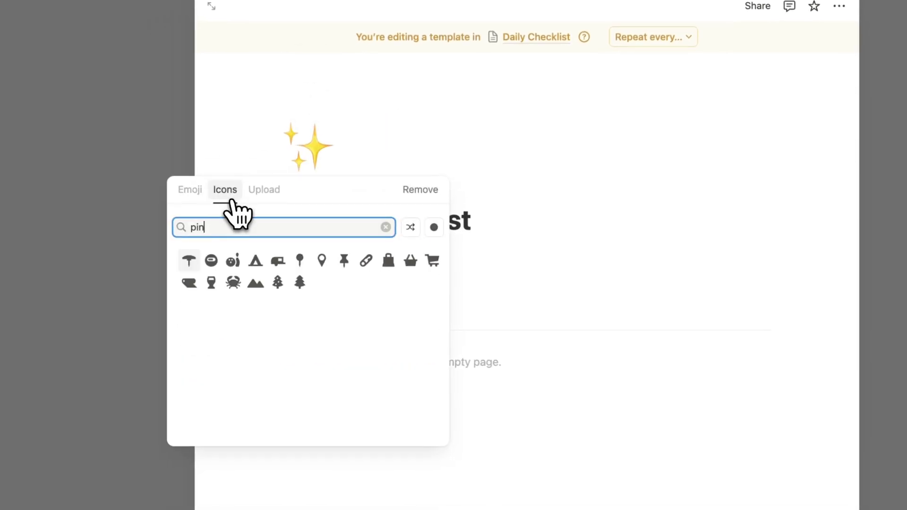
click(344, 260)
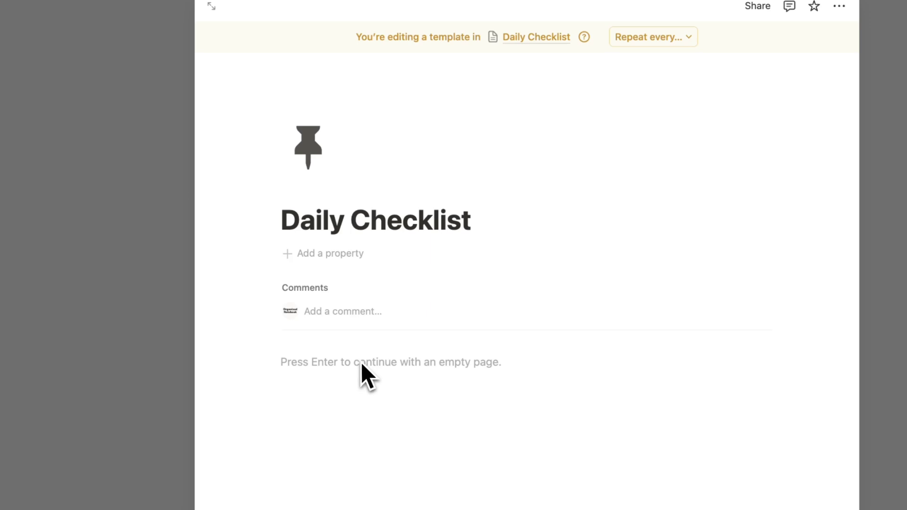
Step: Add five to-do items to the template, the first reading 'Drink Water', then close it
text(/che)
key(Return)
key(super+d)
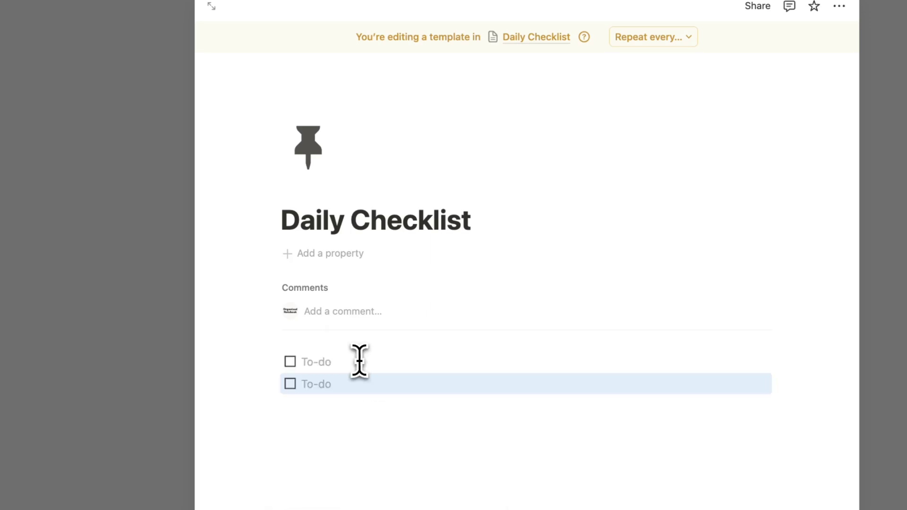
key(super+d)
key(super+d)
key(super+d)
click(348, 362)
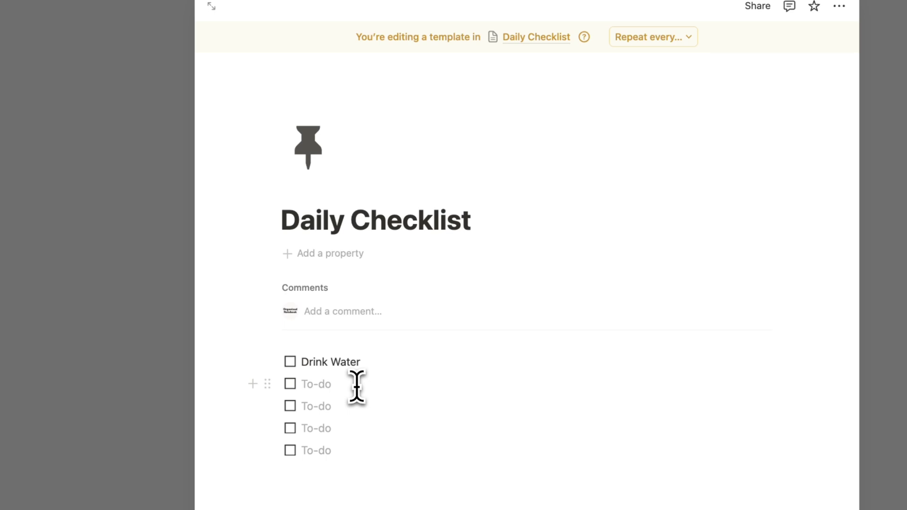
click(865, 352)
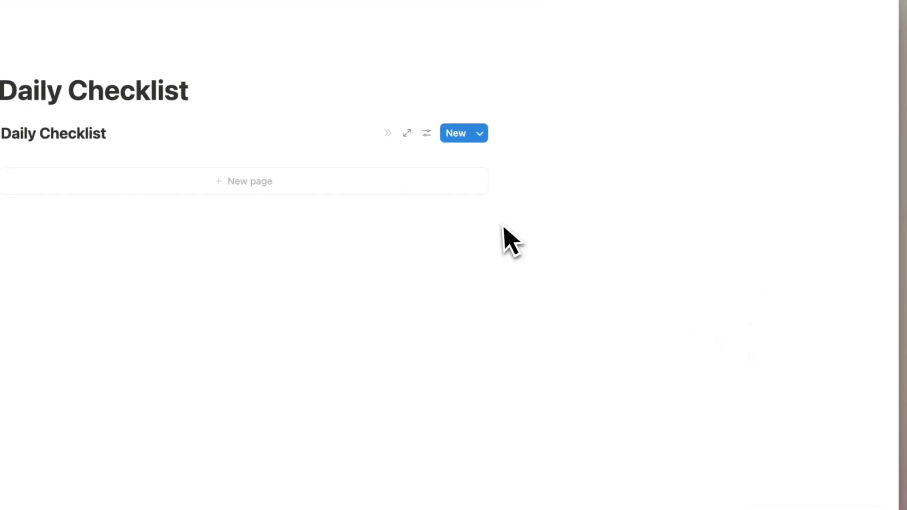
Step: Set the Daily Checklist template as the default for all views
click(481, 133)
click(676, 182)
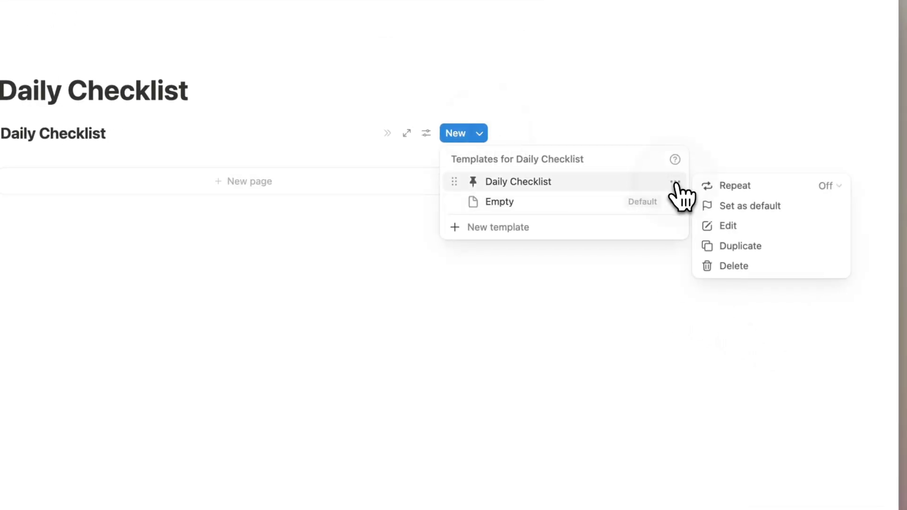
click(751, 206)
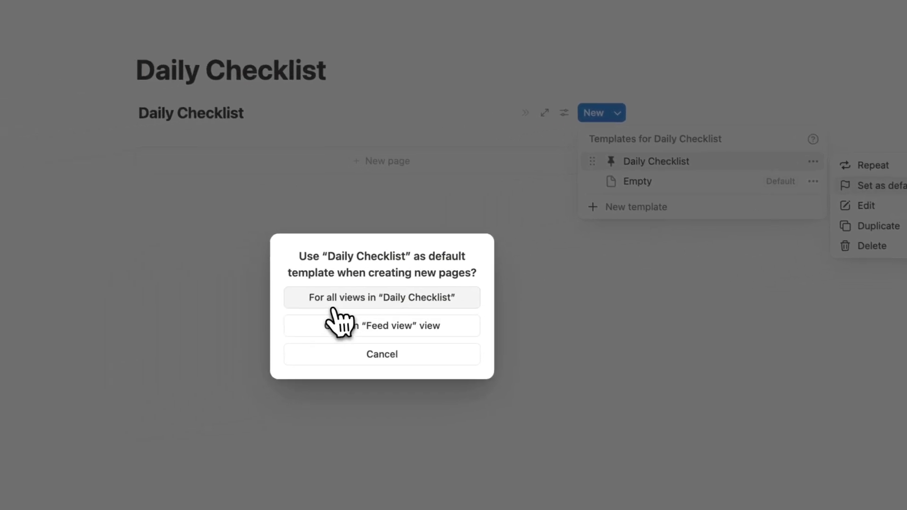
click(370, 302)
click(459, 282)
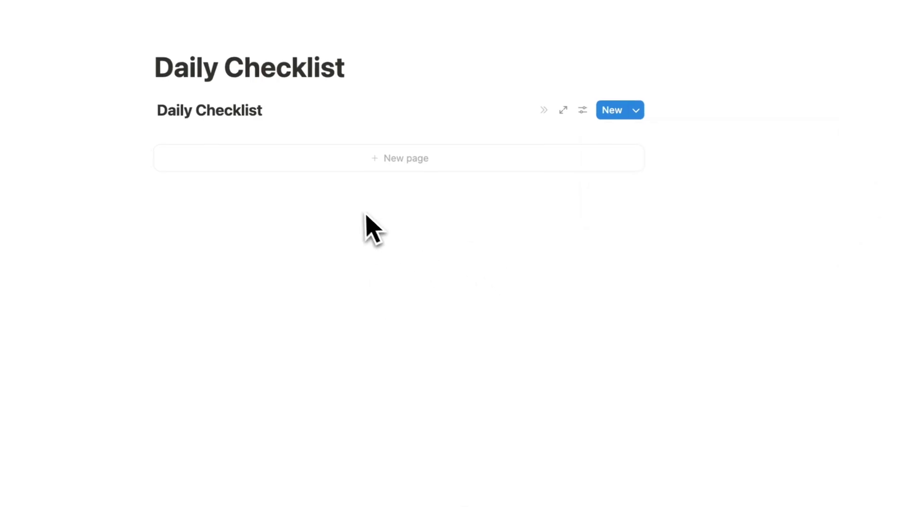
Step: Create a new entry from the default template and check it in the preview
click(326, 175)
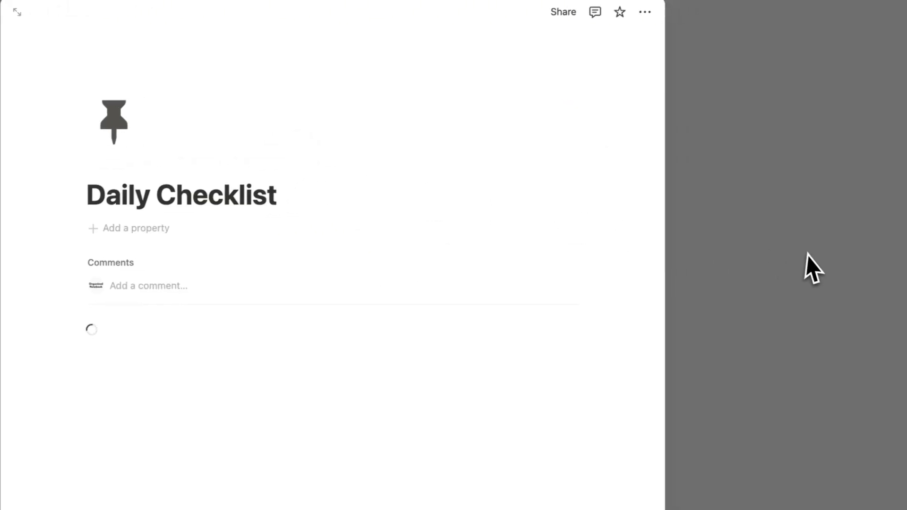
click(878, 269)
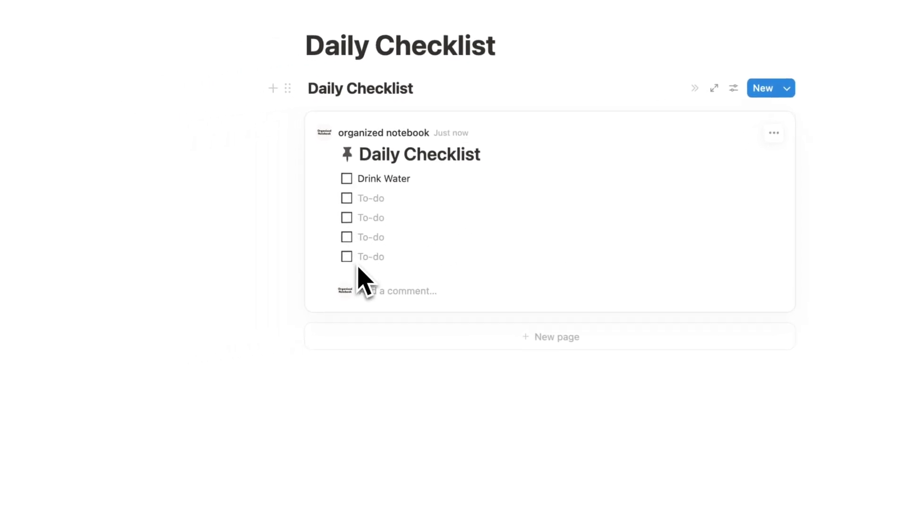
click(432, 156)
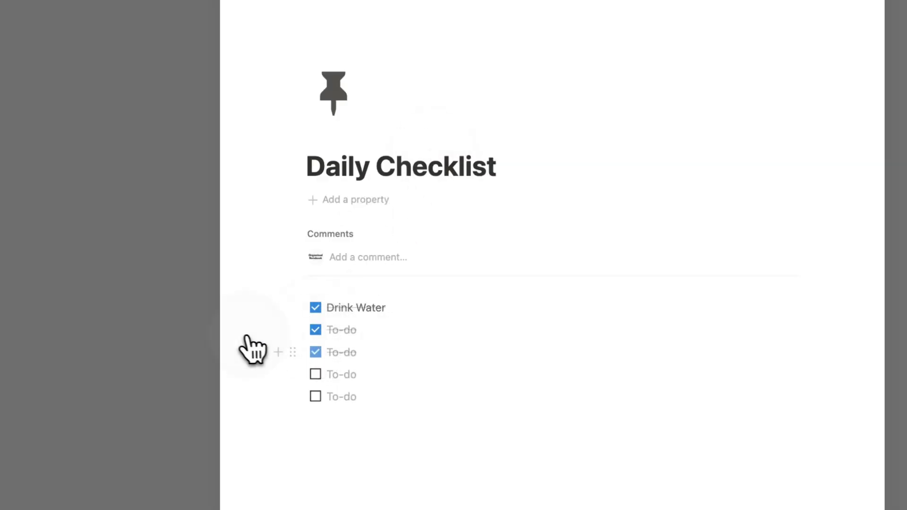
click(178, 334)
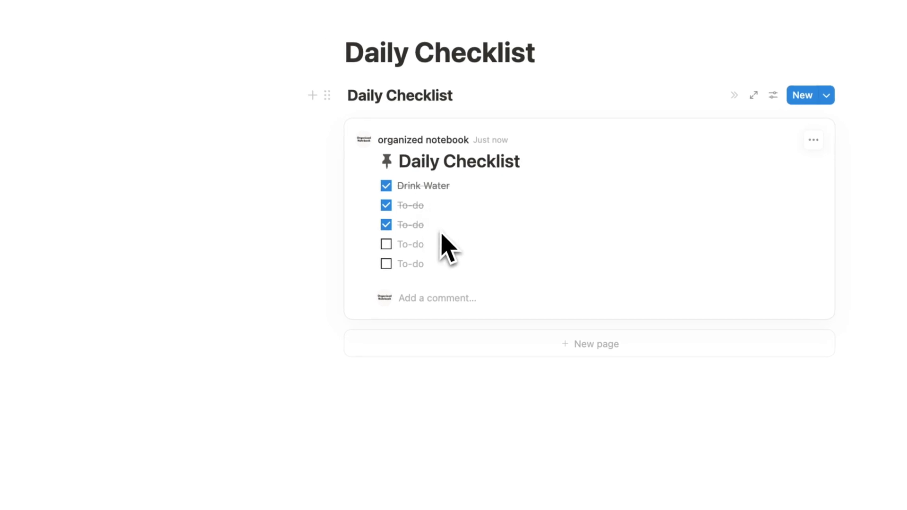
Step: Turn off the author byline in the feed view's layout settings
click(773, 95)
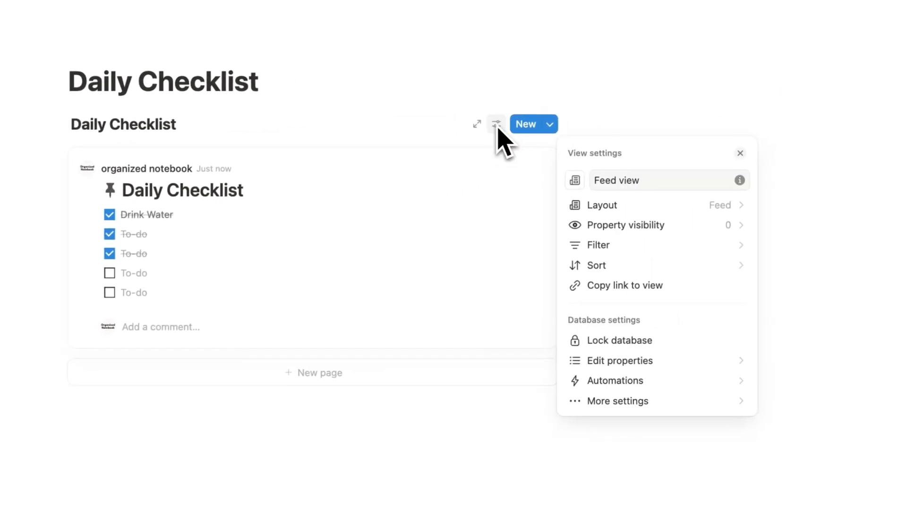
click(647, 205)
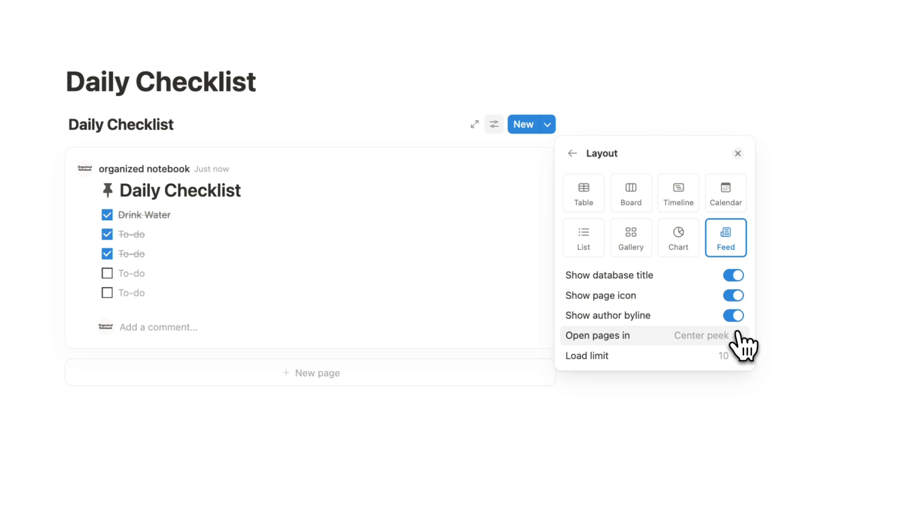
click(733, 316)
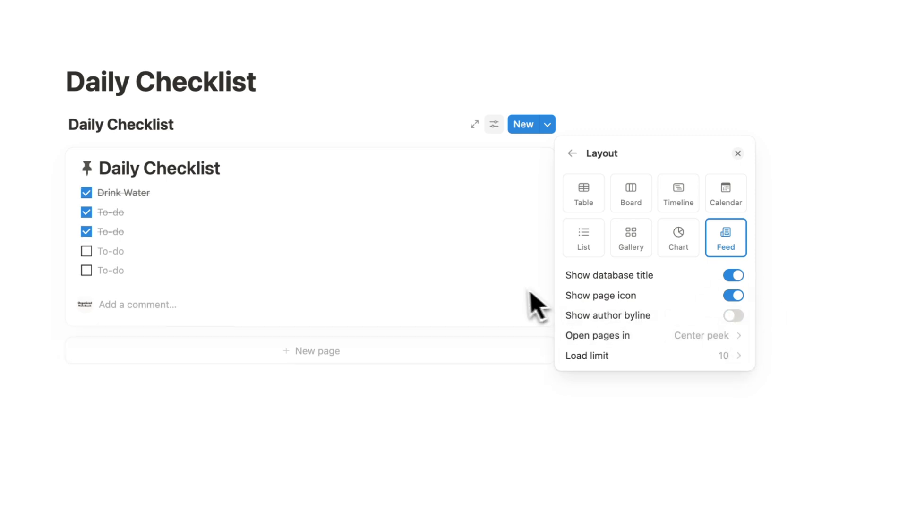
click(373, 179)
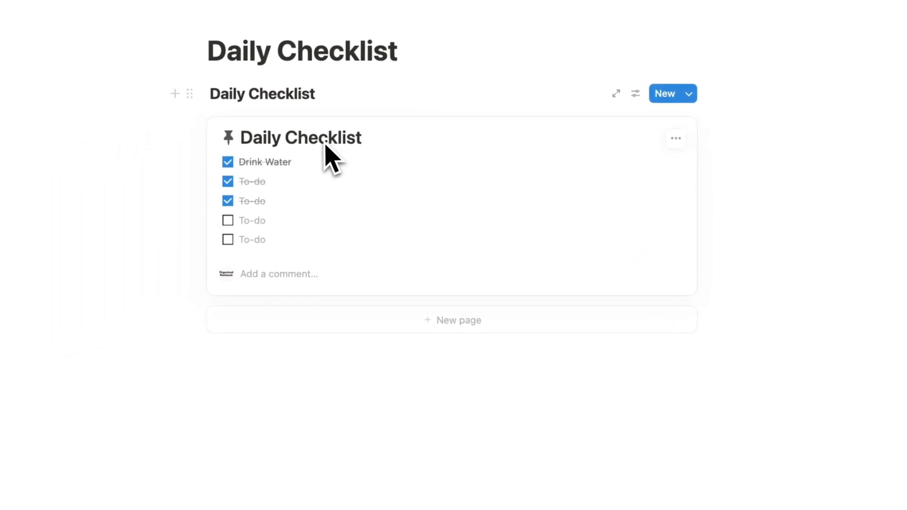
Step: Add a Date property to the checklist entry set to June 21, 2025
click(307, 138)
click(255, 207)
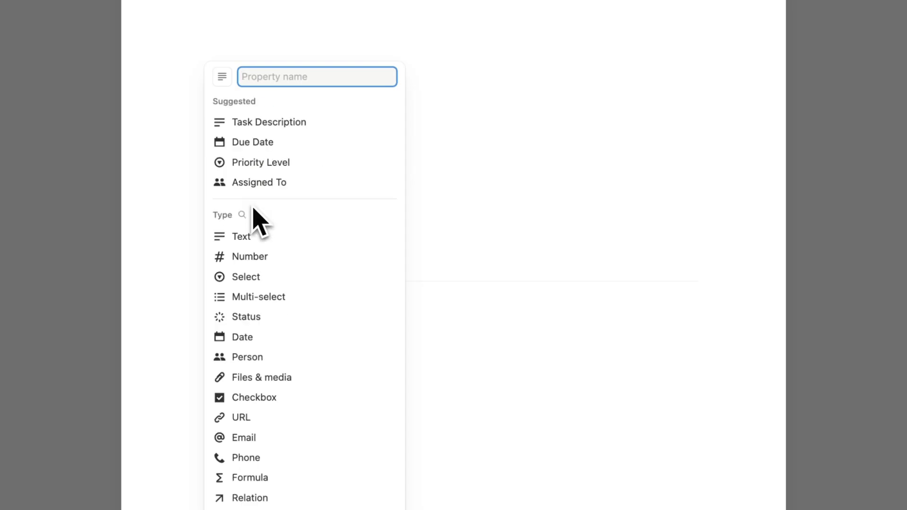
click(283, 334)
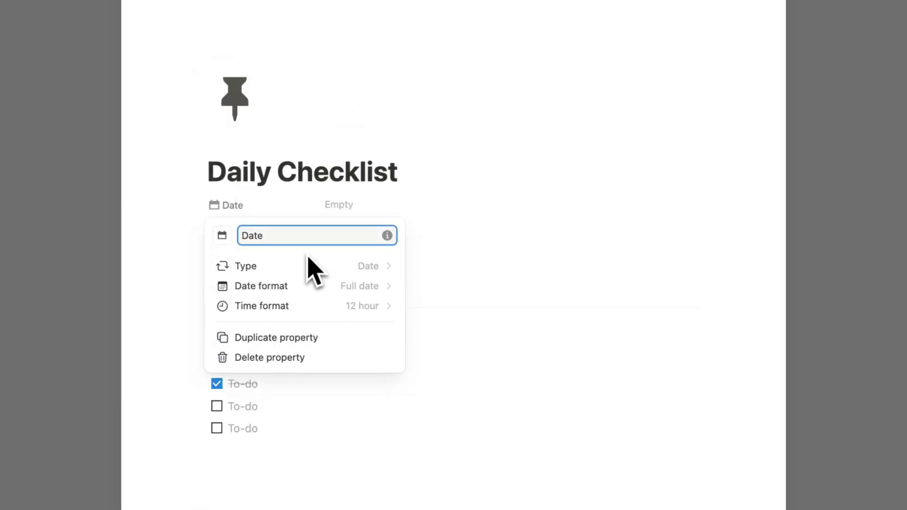
click(355, 208)
click(359, 210)
click(448, 367)
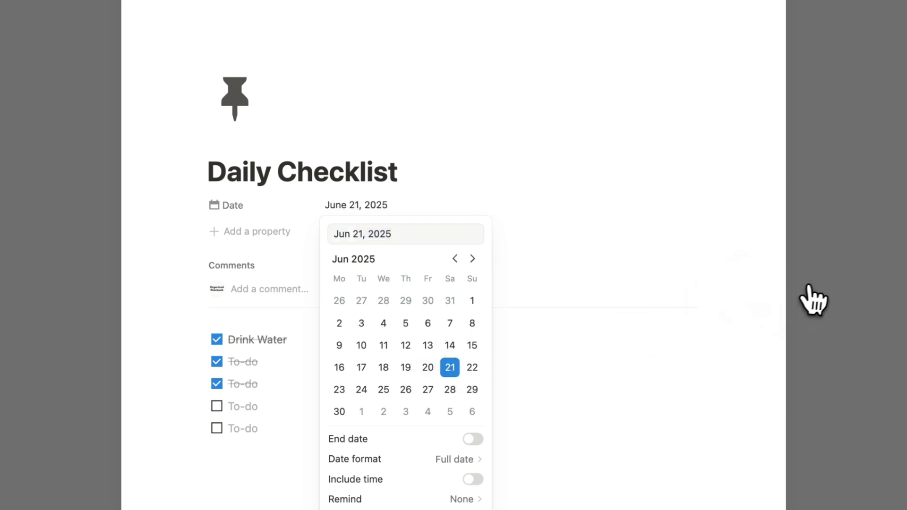
click(812, 299)
click(872, 277)
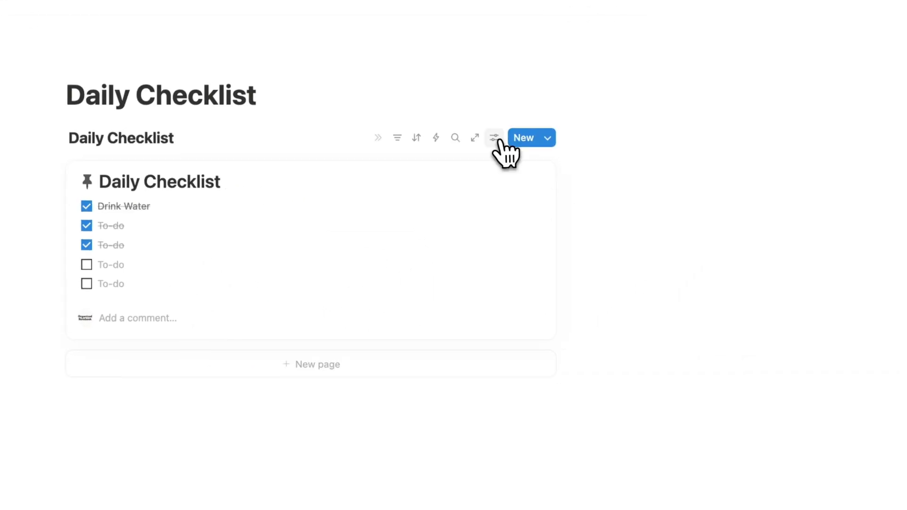
Step: Make the Date property visible on the feed cards
click(496, 139)
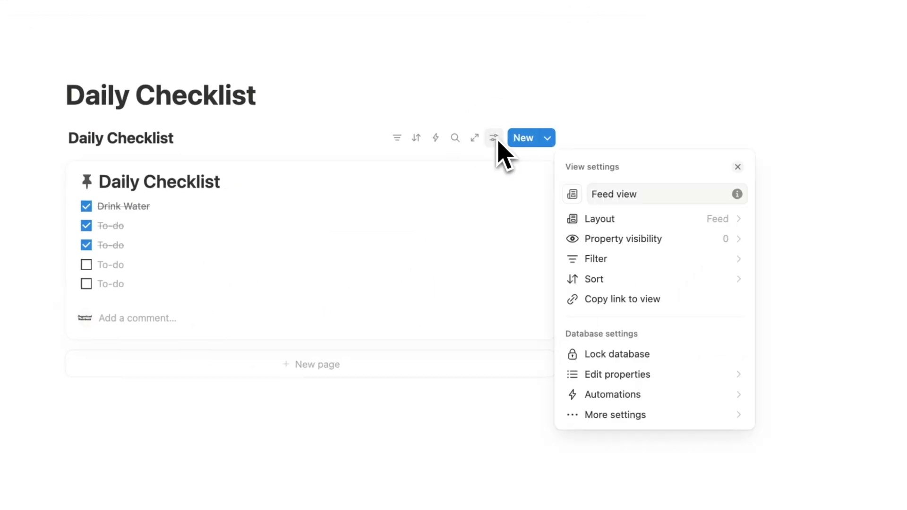
click(616, 238)
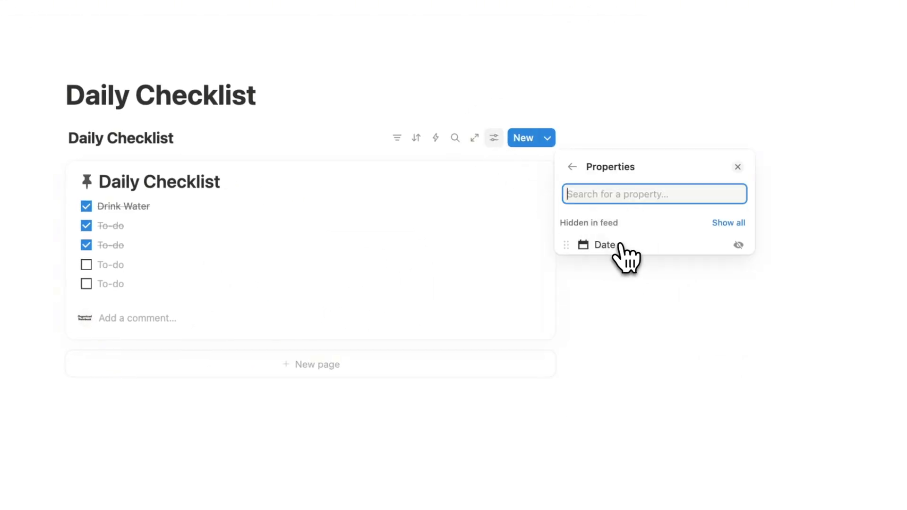
click(737, 245)
click(692, 317)
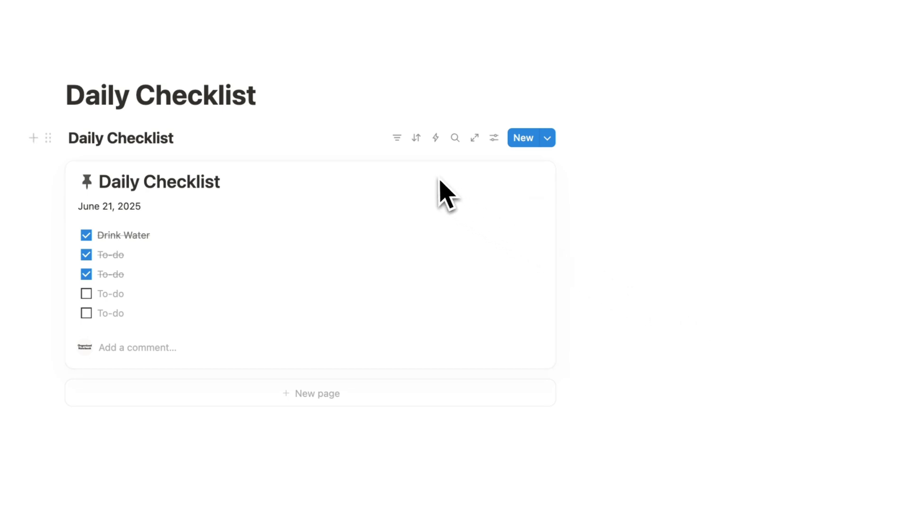
Step: Sort the feed by Date, descending, and save the sort for everyone
click(415, 139)
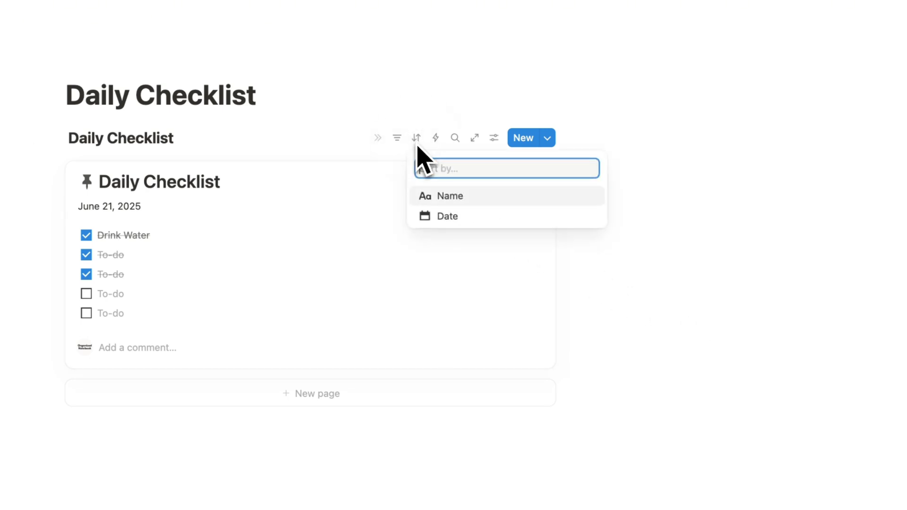
click(452, 214)
click(194, 198)
click(218, 241)
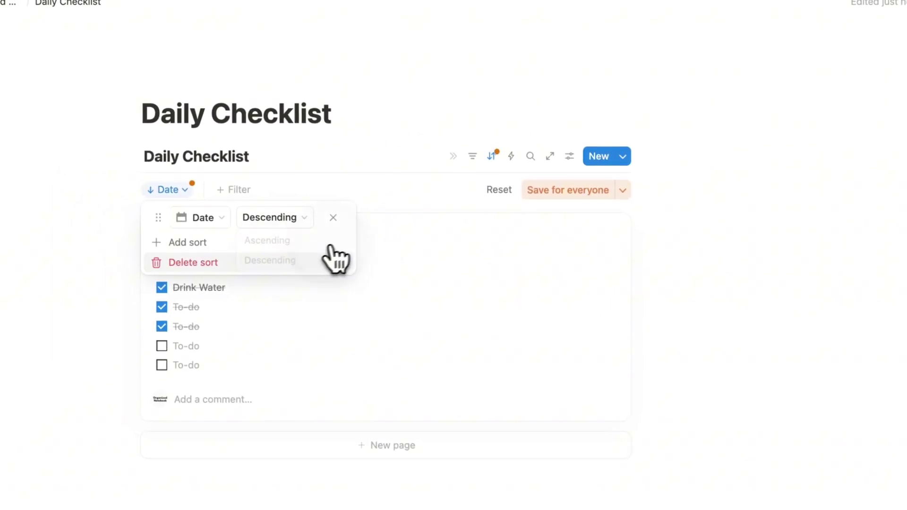
click(482, 173)
Step: Date the new checklist entry June 19, 2025, then hide the sort bar above the feed
click(422, 410)
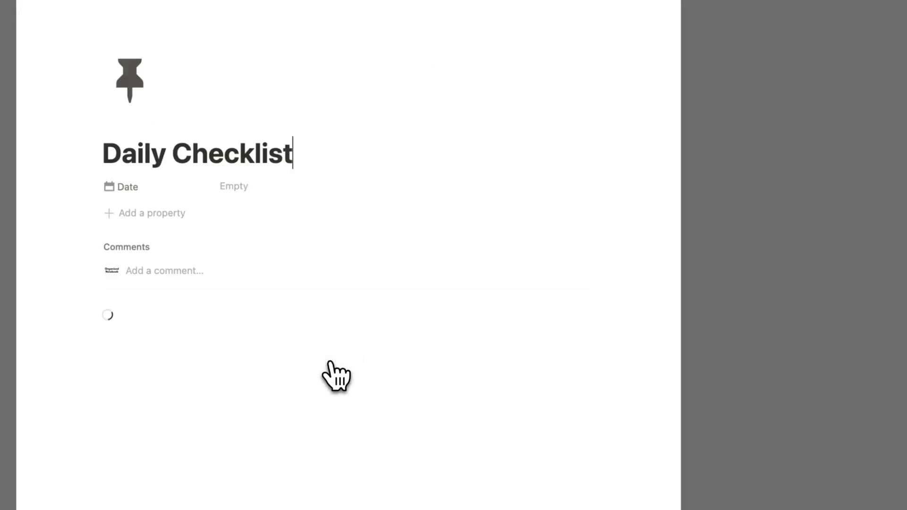
click(262, 187)
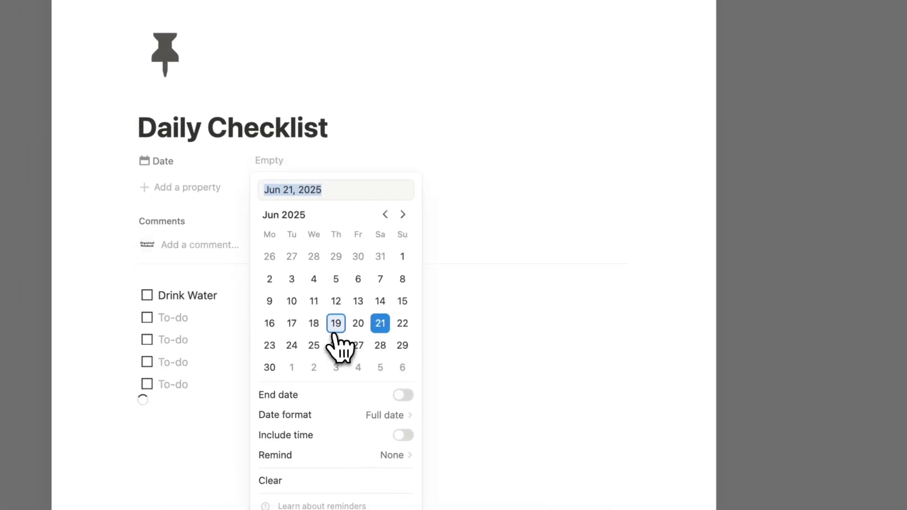
click(300, 348)
click(622, 306)
click(776, 261)
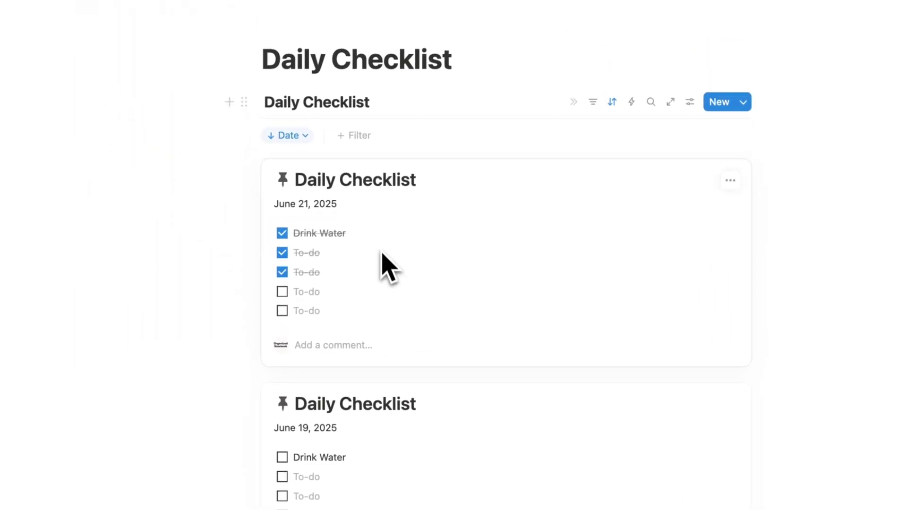
click(612, 103)
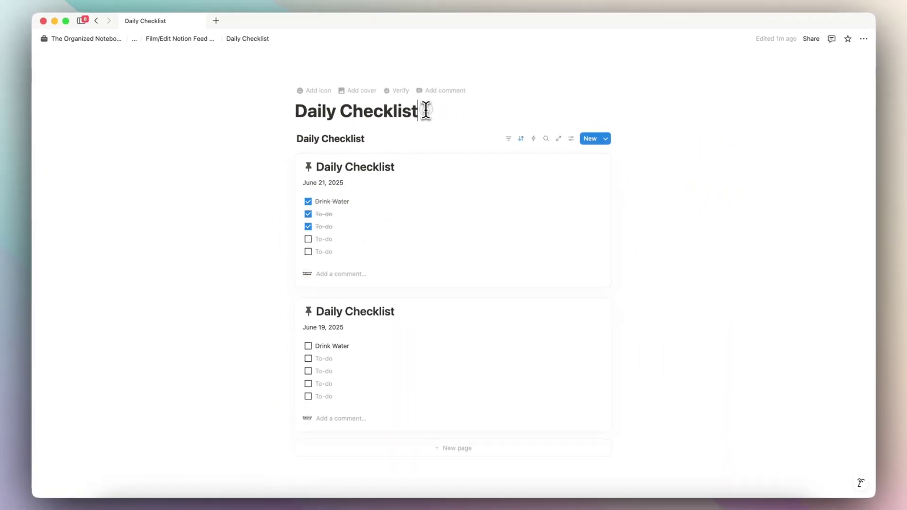
Step: Insert a two-column layout below the page title using /col
key(Return)
text(/col)
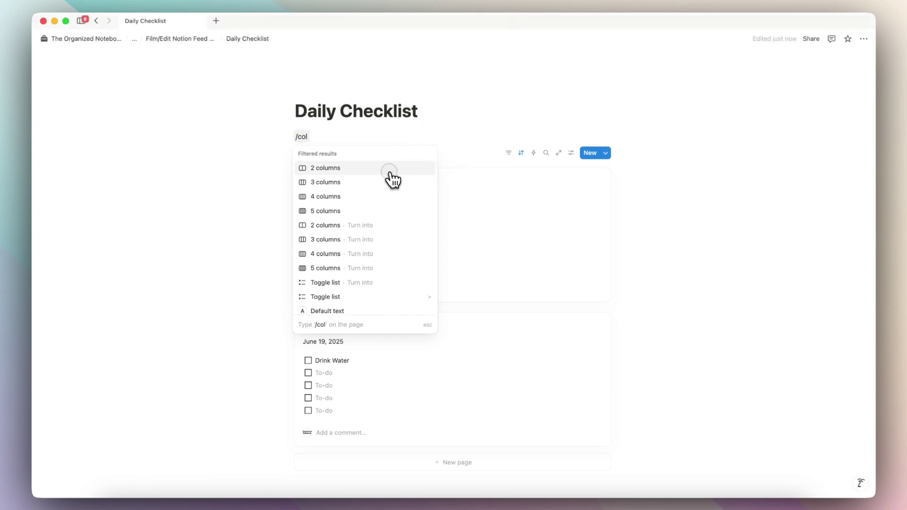
click(390, 172)
Step: Move the Daily Checklist feed into a narrowed left column and hide its database title
drag(283, 166, 326, 136)
drag(455, 174, 433, 177)
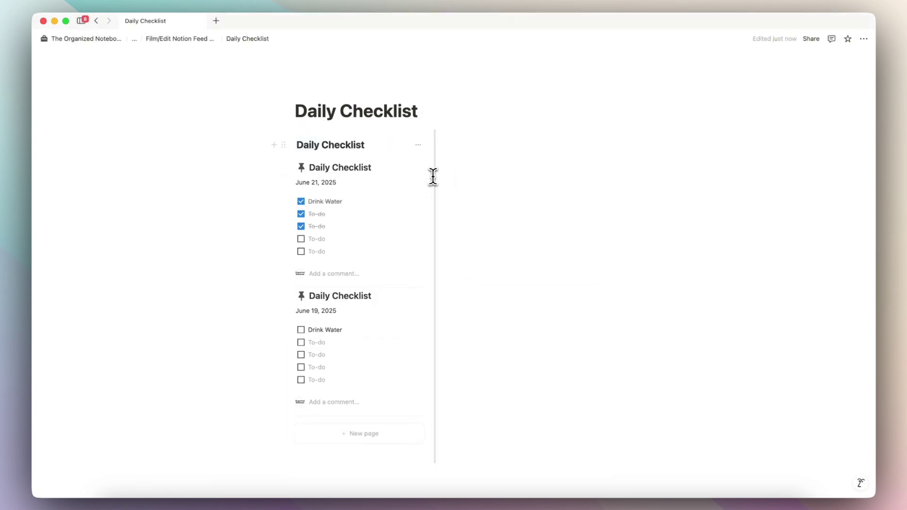
click(382, 145)
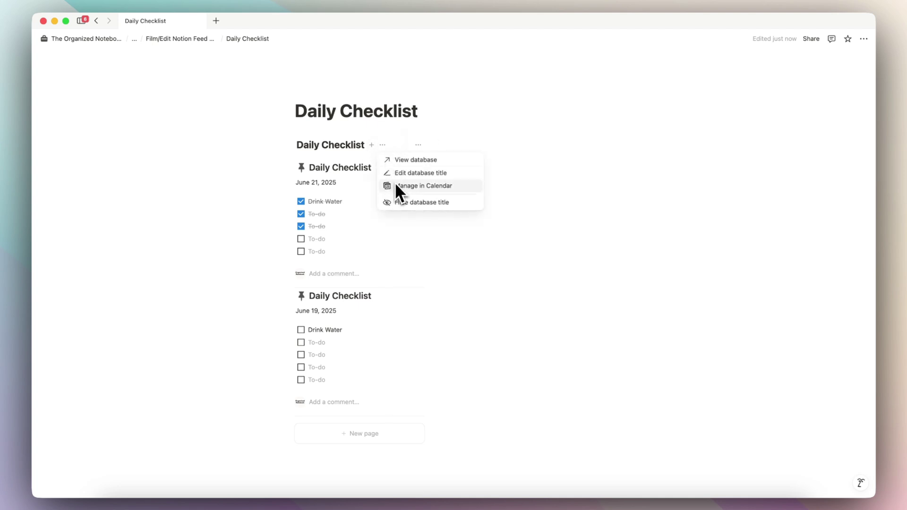
click(403, 202)
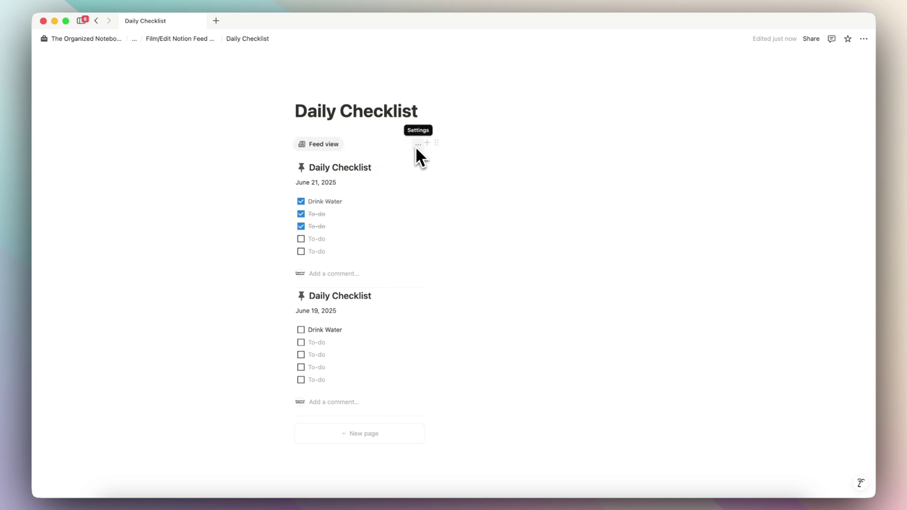